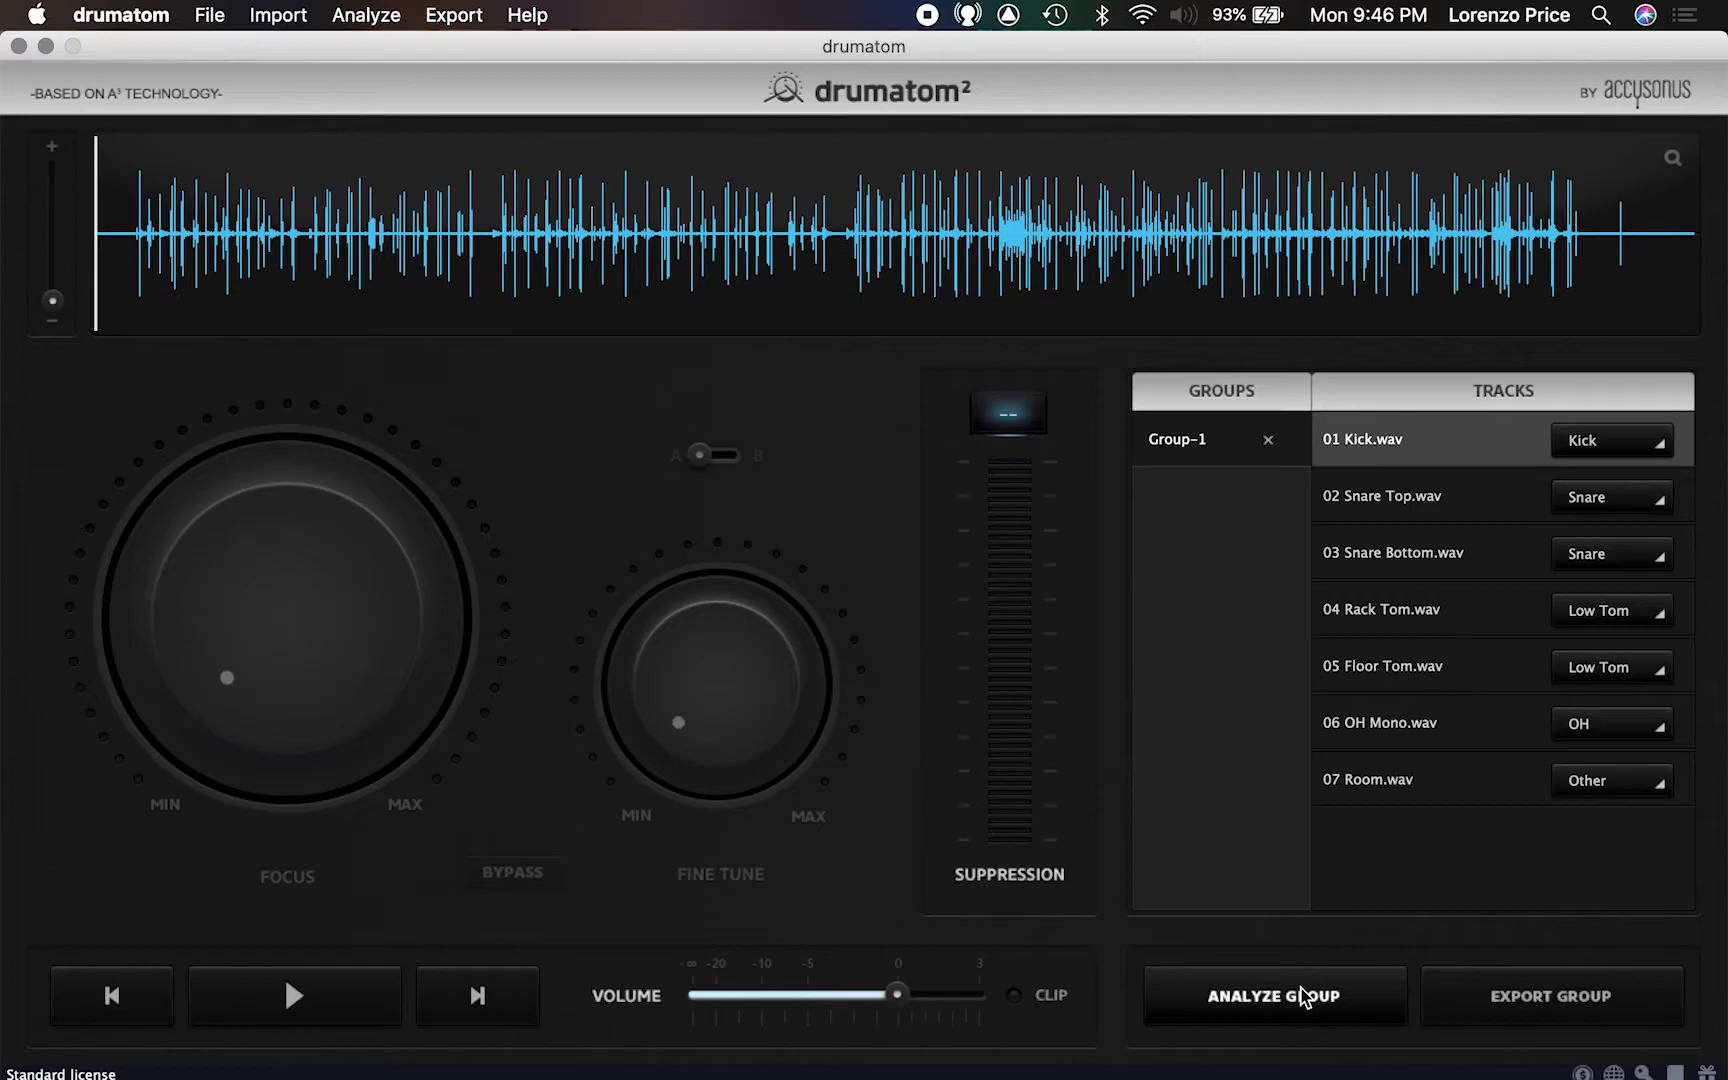
{"action": "left_click", "coordinate": [1390, 775], "text": "shift"}
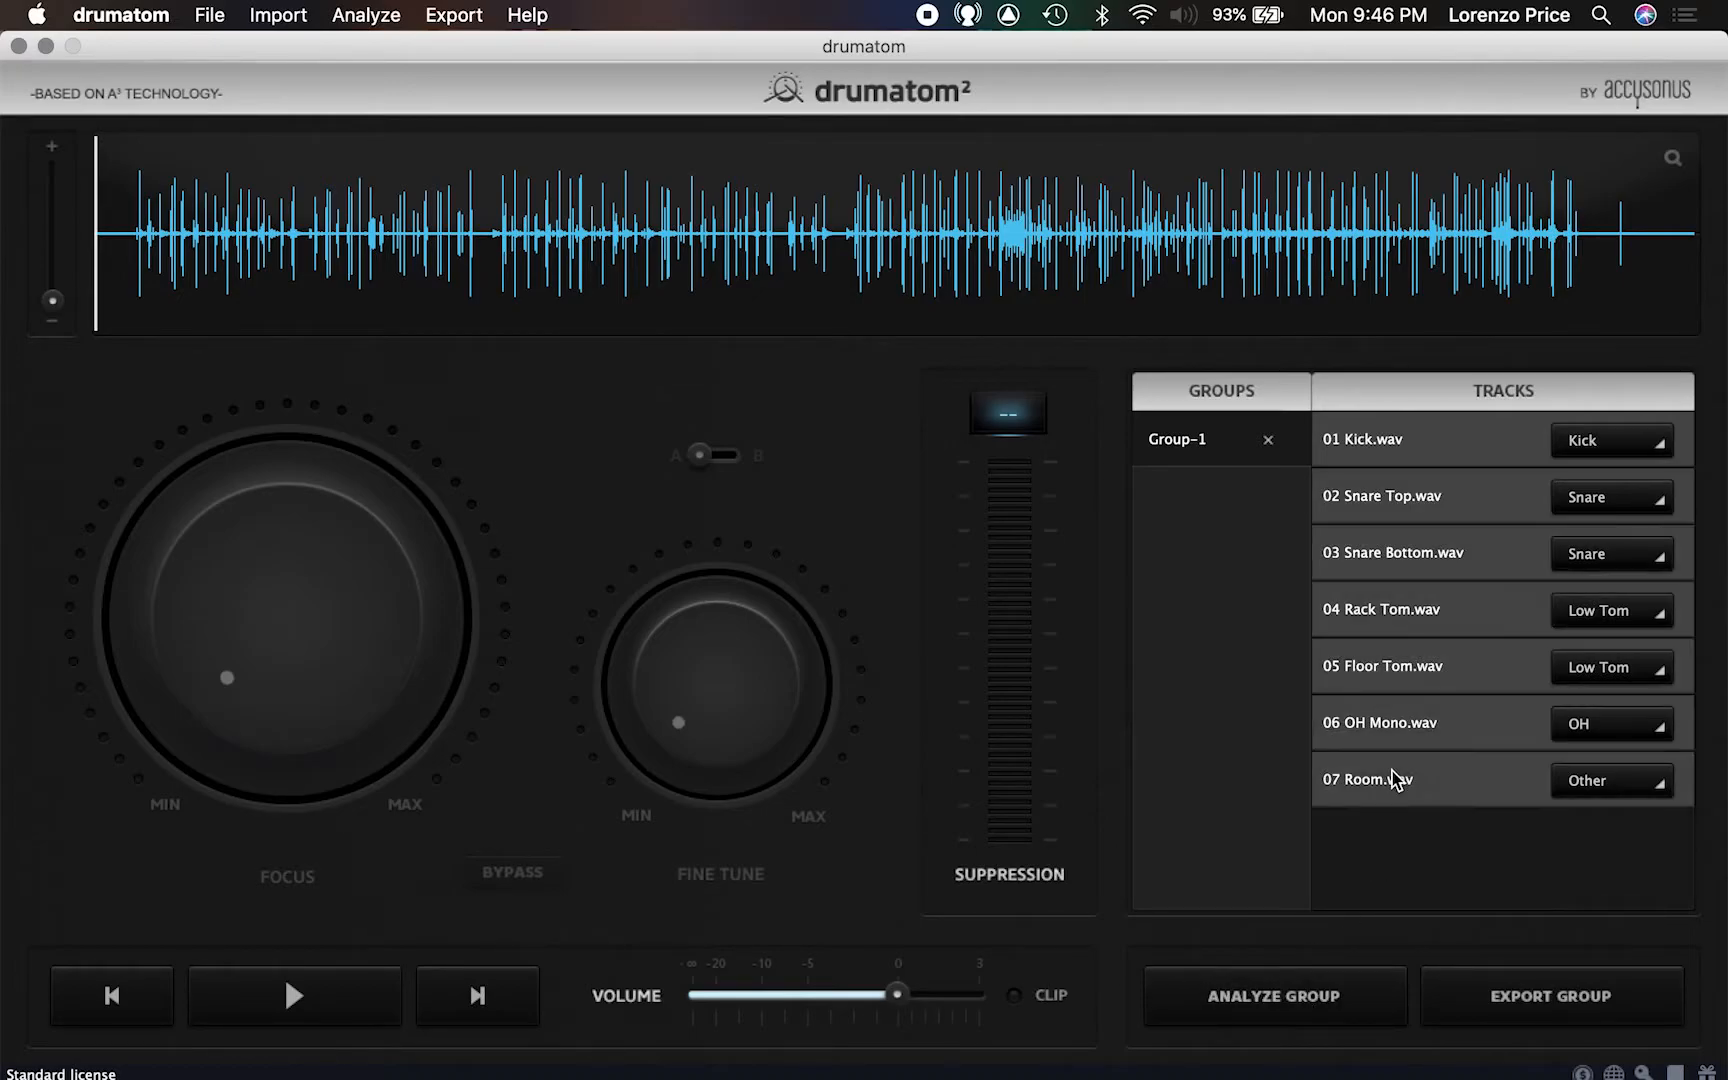
{"action": "left_click", "coordinate": [1350, 998]}
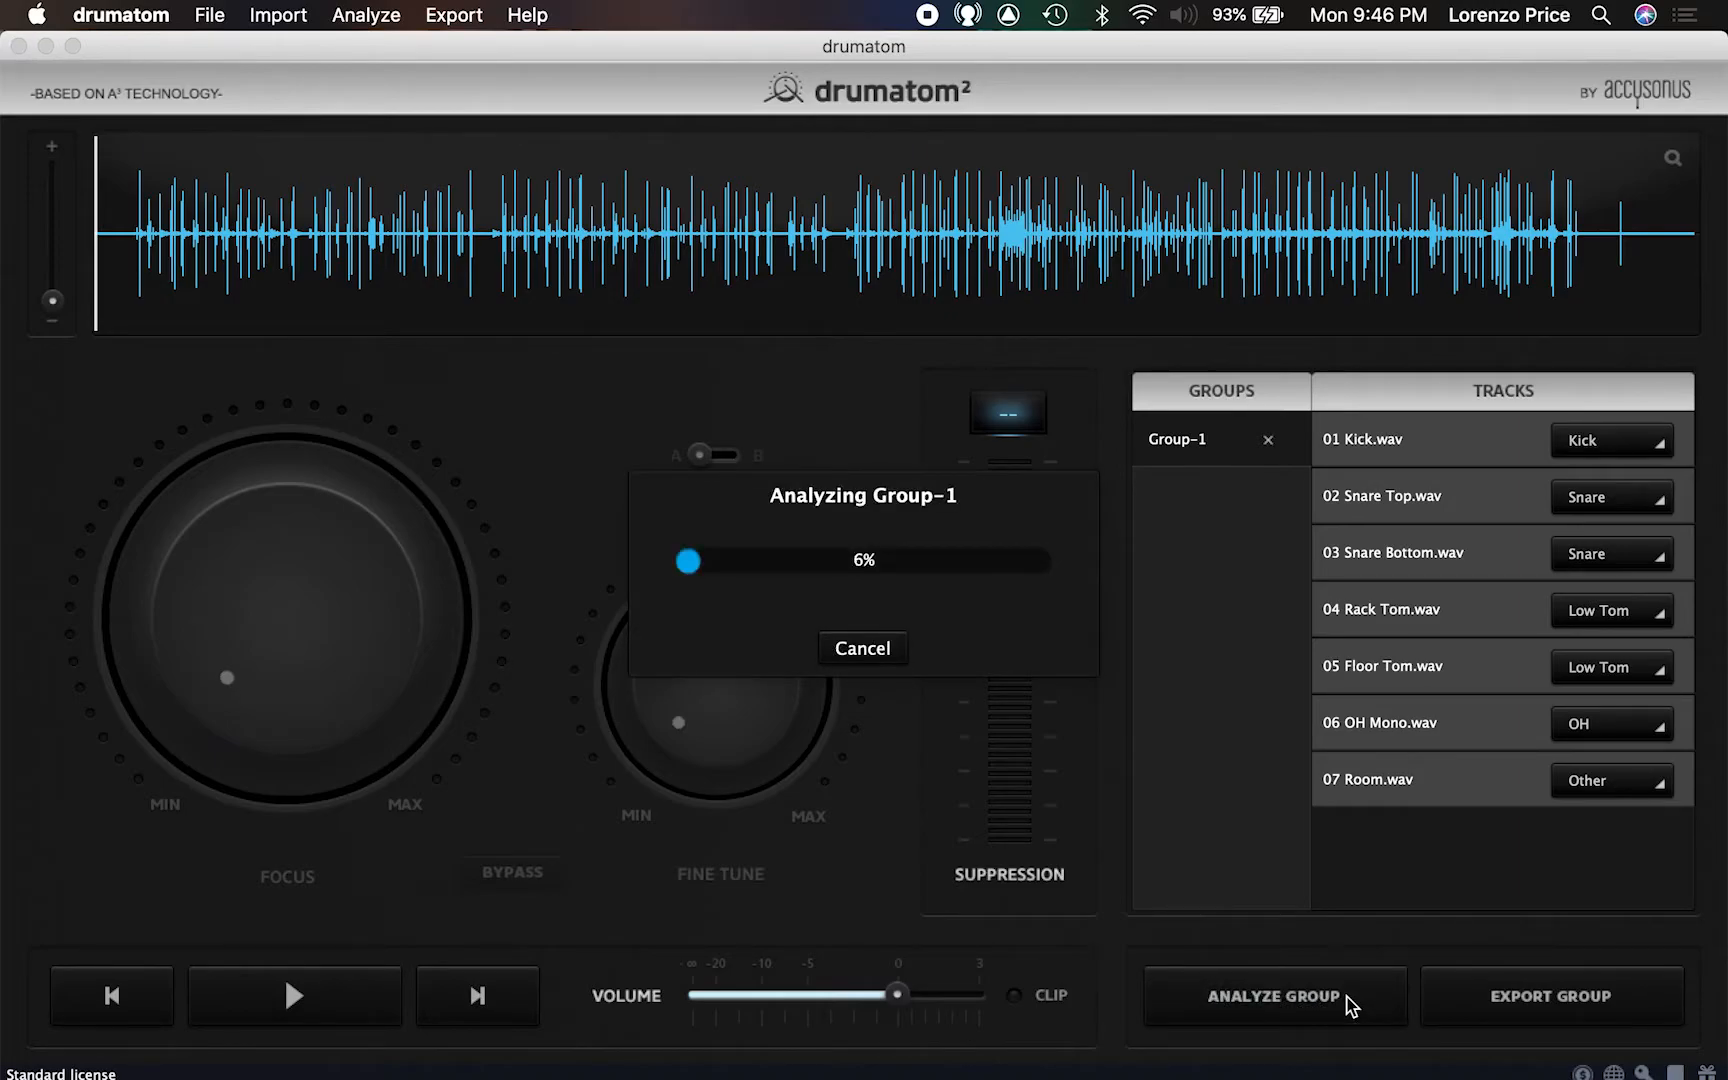
{"action": "left_click", "coordinate": [840, 646]}
Assign 04 Rack Tom.wav to the high tom type and 05 Floor Tom.wav to the floor tom type
{"action": "left_click", "coordinate": [1610, 612]}
{"action": "left_click", "coordinate": [1600, 748]}
{"action": "left_click", "coordinate": [1612, 676]}
{"action": "left_click", "coordinate": [1604, 876]}
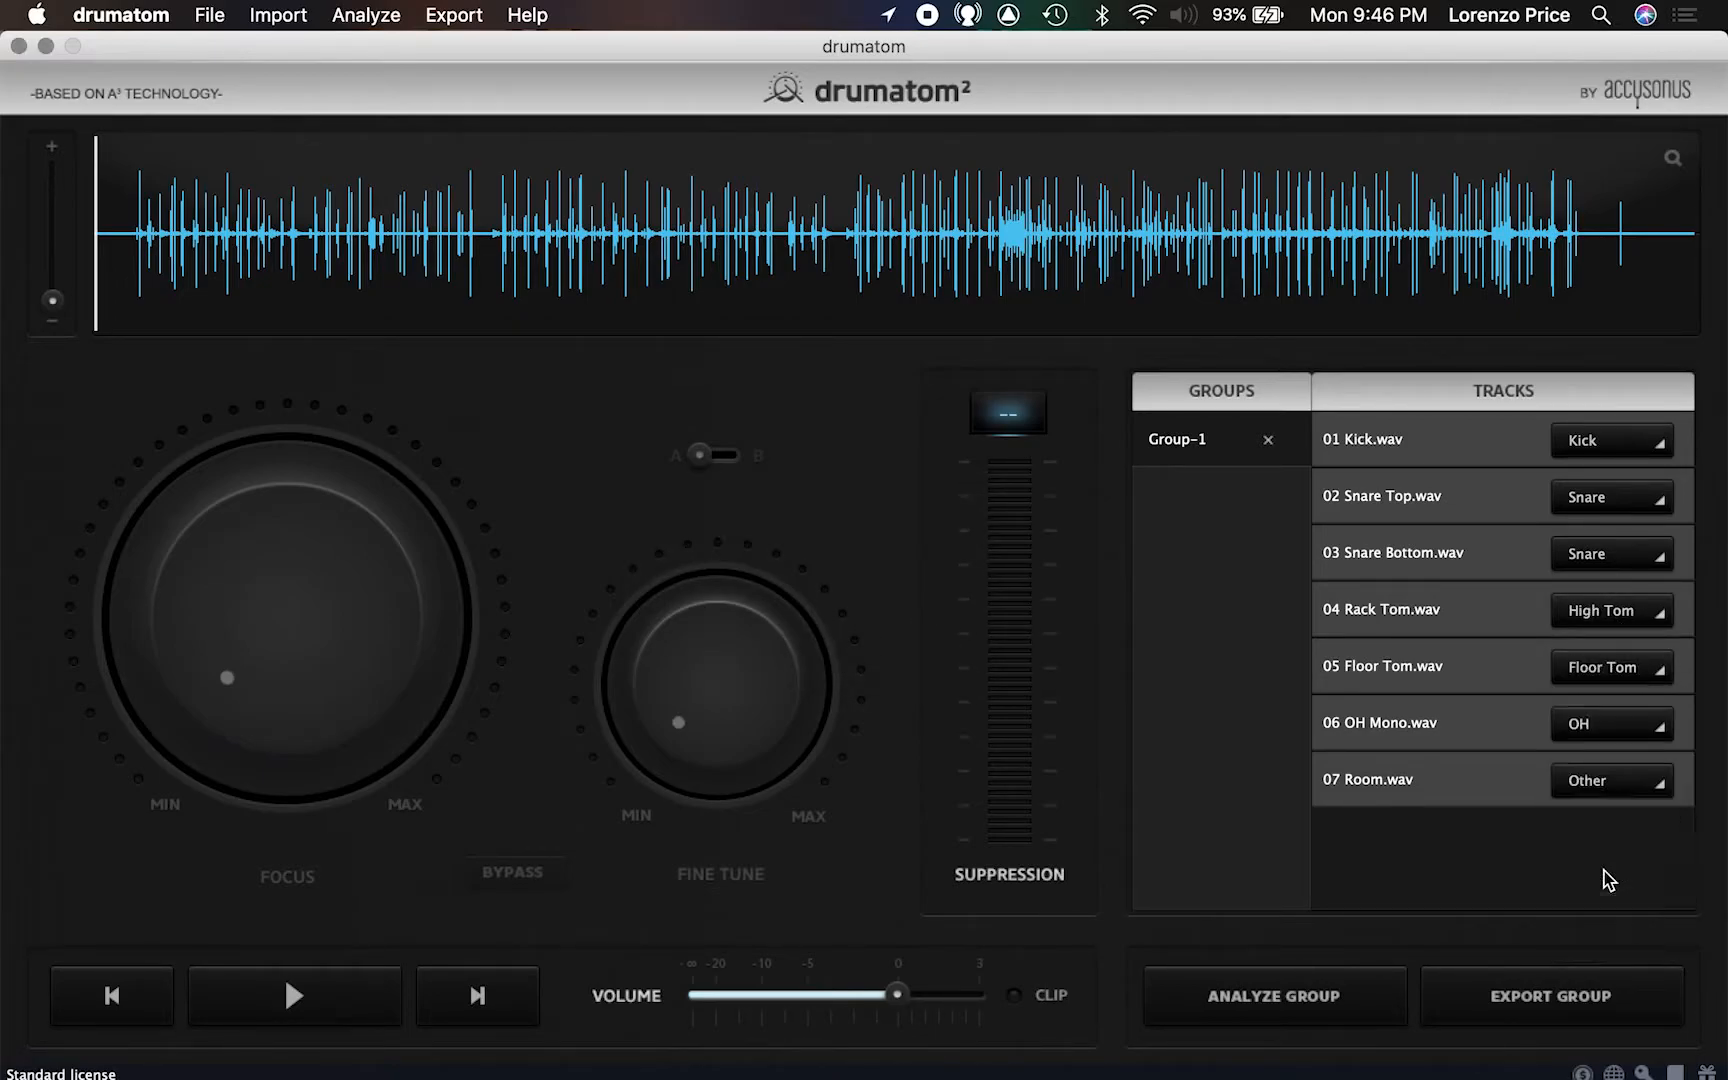
Choose other as the type of 07 Room.wav and run the analysis of Group-1
{"action": "left_click", "coordinate": [1612, 783]}
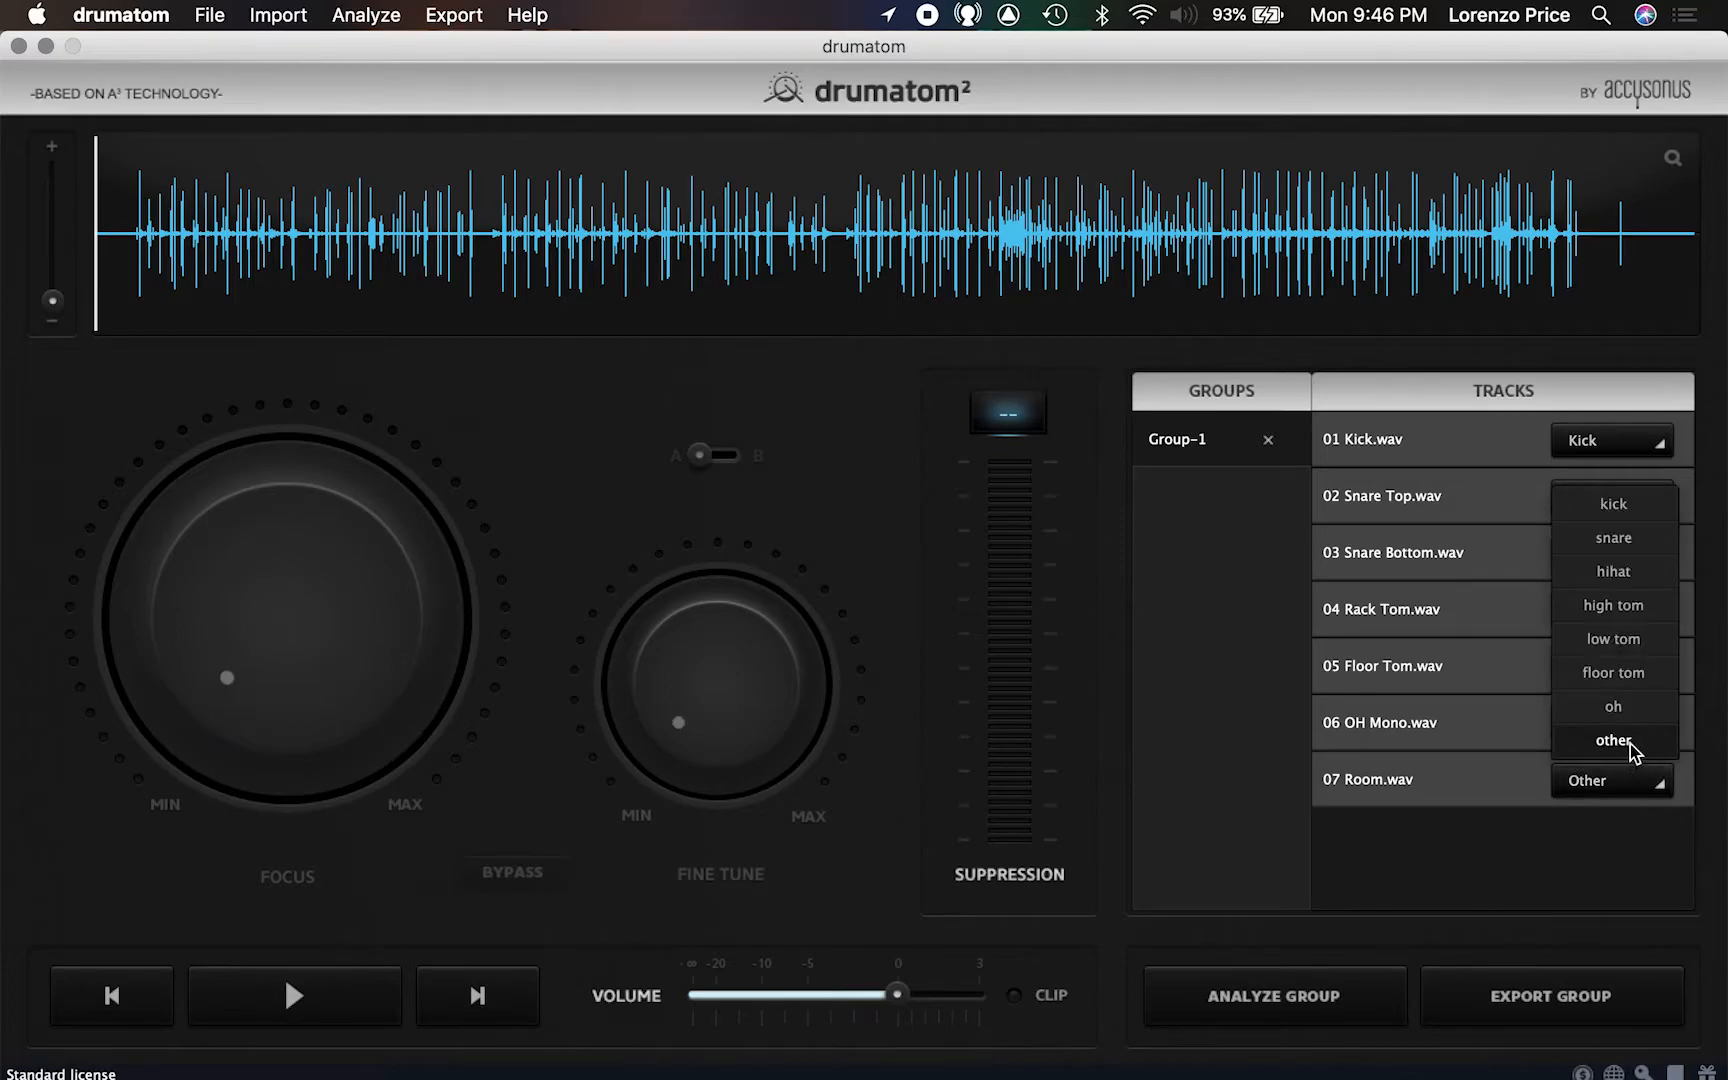
{"action": "left_click", "coordinate": [1632, 748]}
{"action": "left_click", "coordinate": [1295, 1004]}
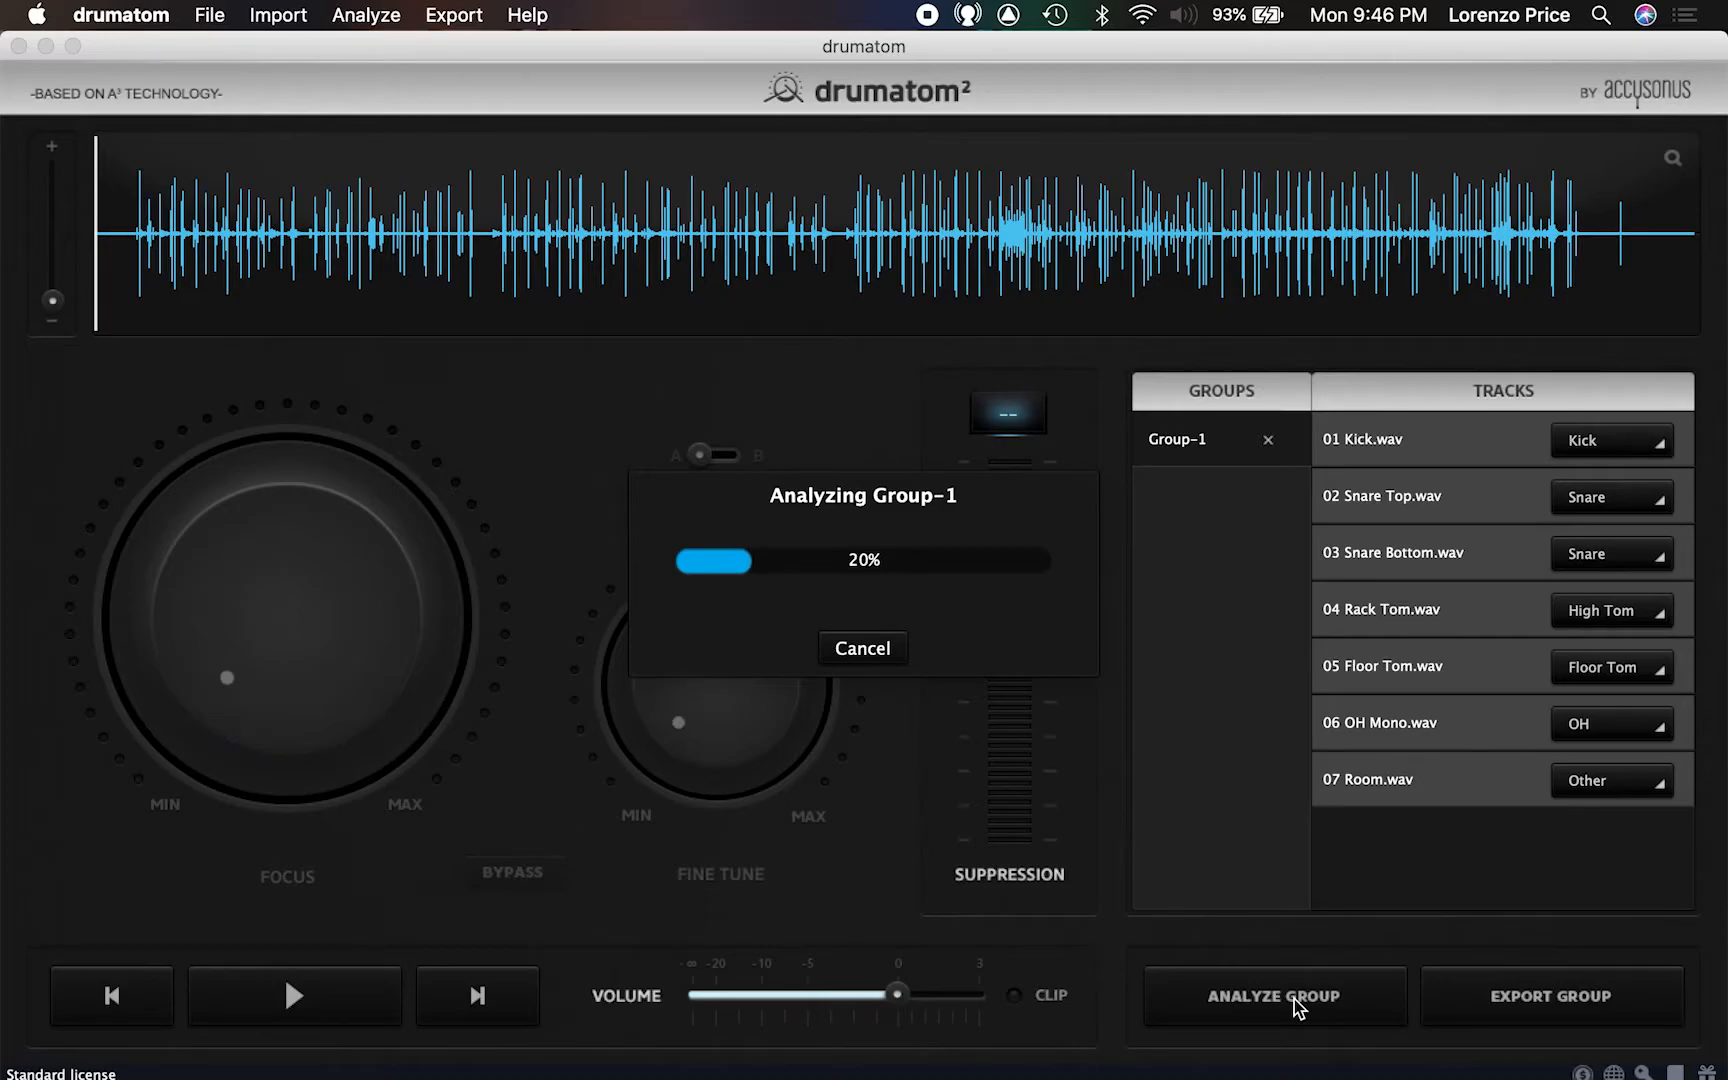
{"action": "mouse_move", "coordinate": [330, 1025]}
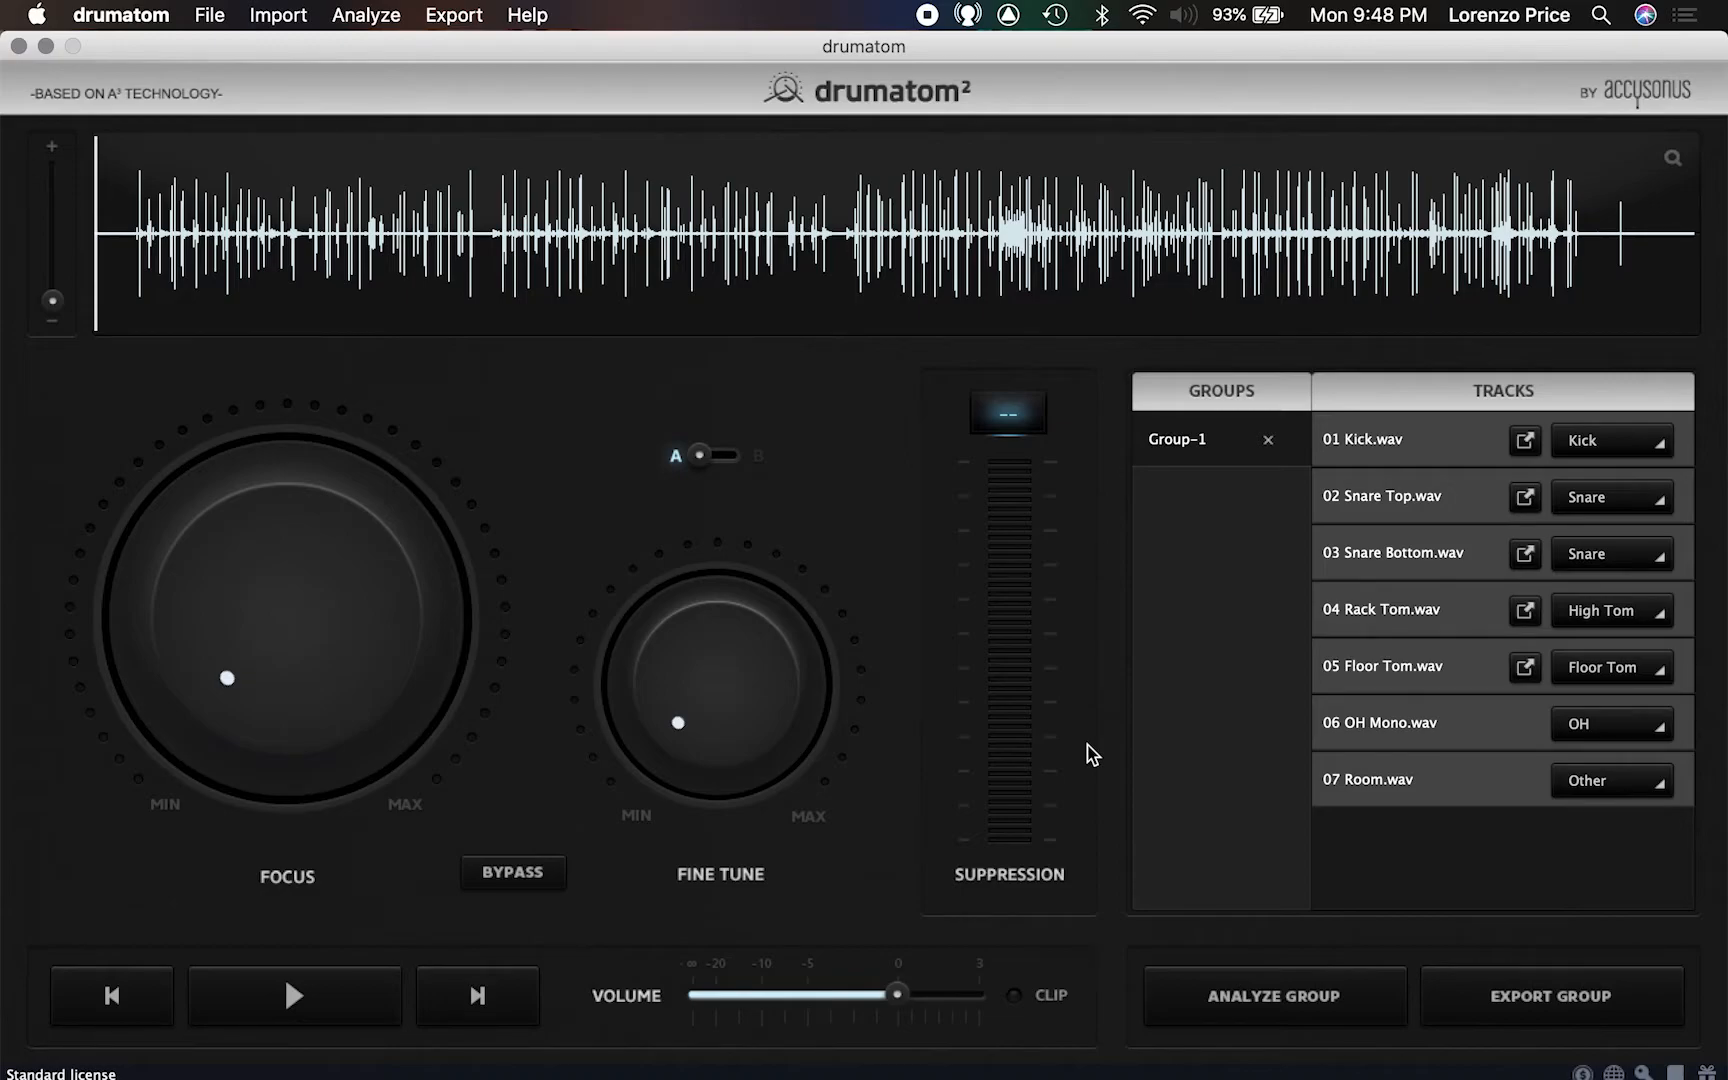
Examine the waveforms of the analyzed tracks one after another, from 01 Kick.wav through 07 Room.wav
{"action": "left_click", "coordinate": [1403, 450]}
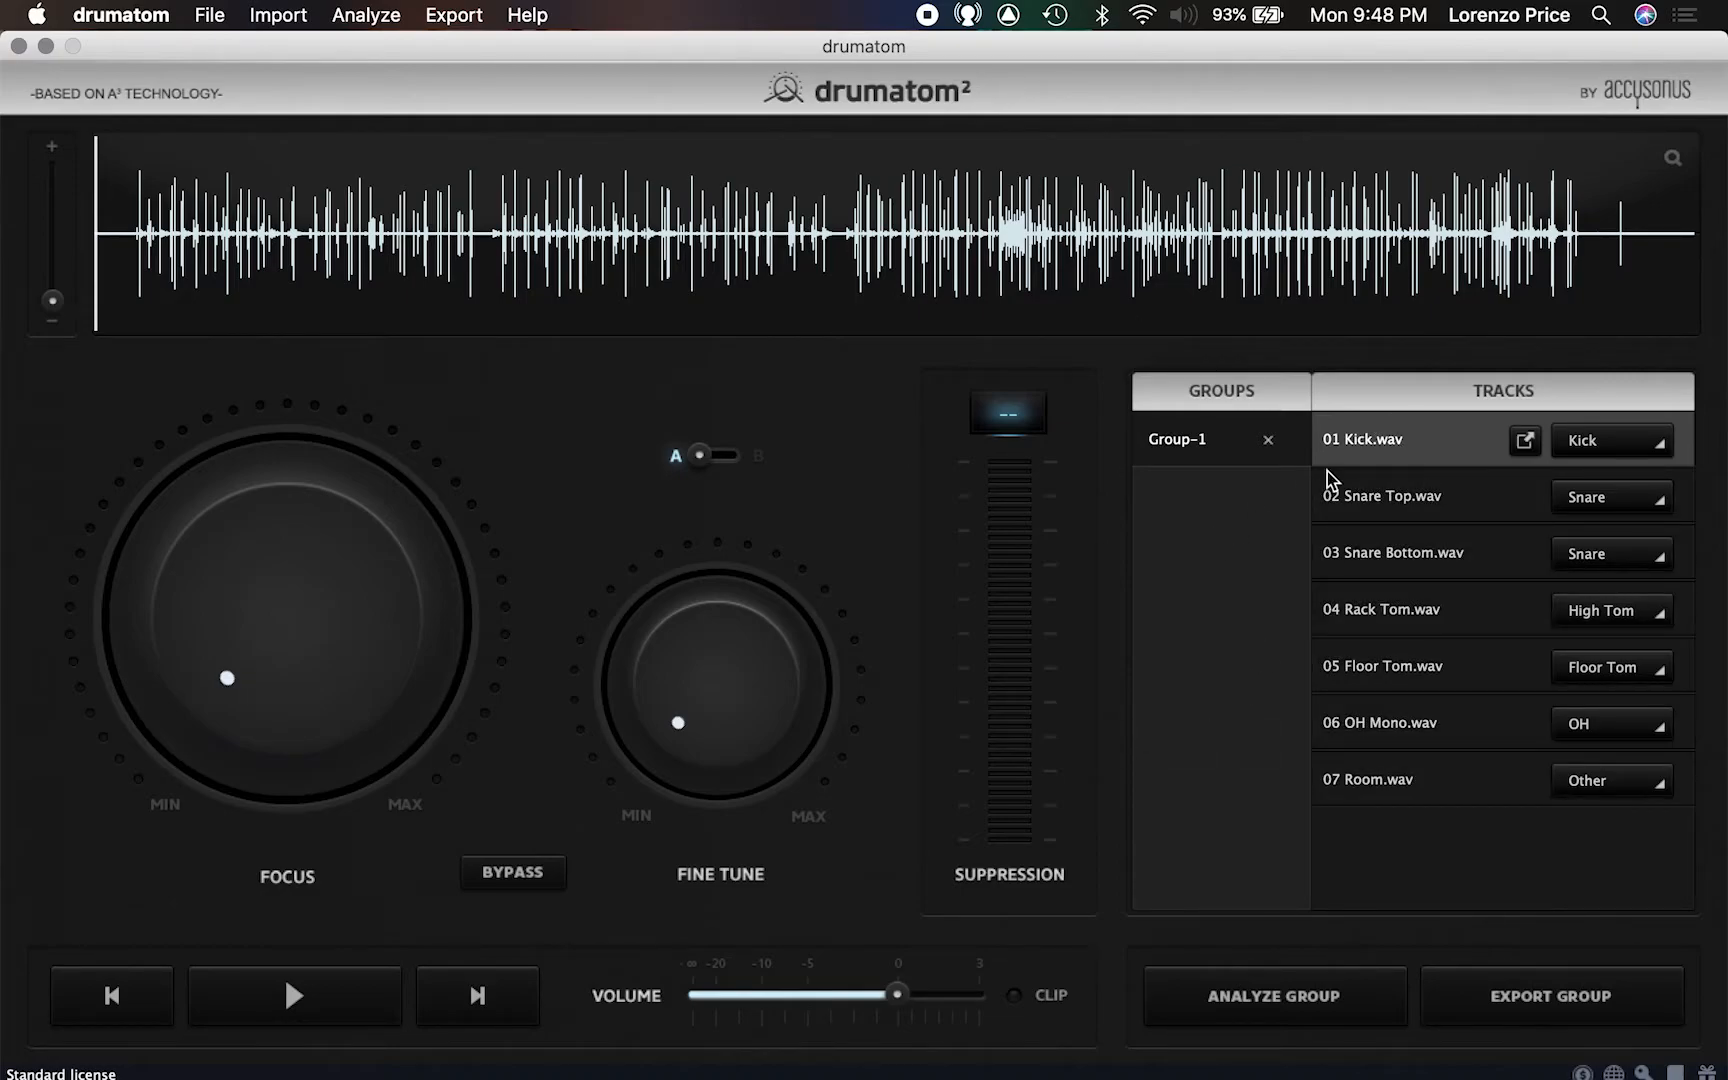
{"action": "left_click", "coordinate": [1405, 492]}
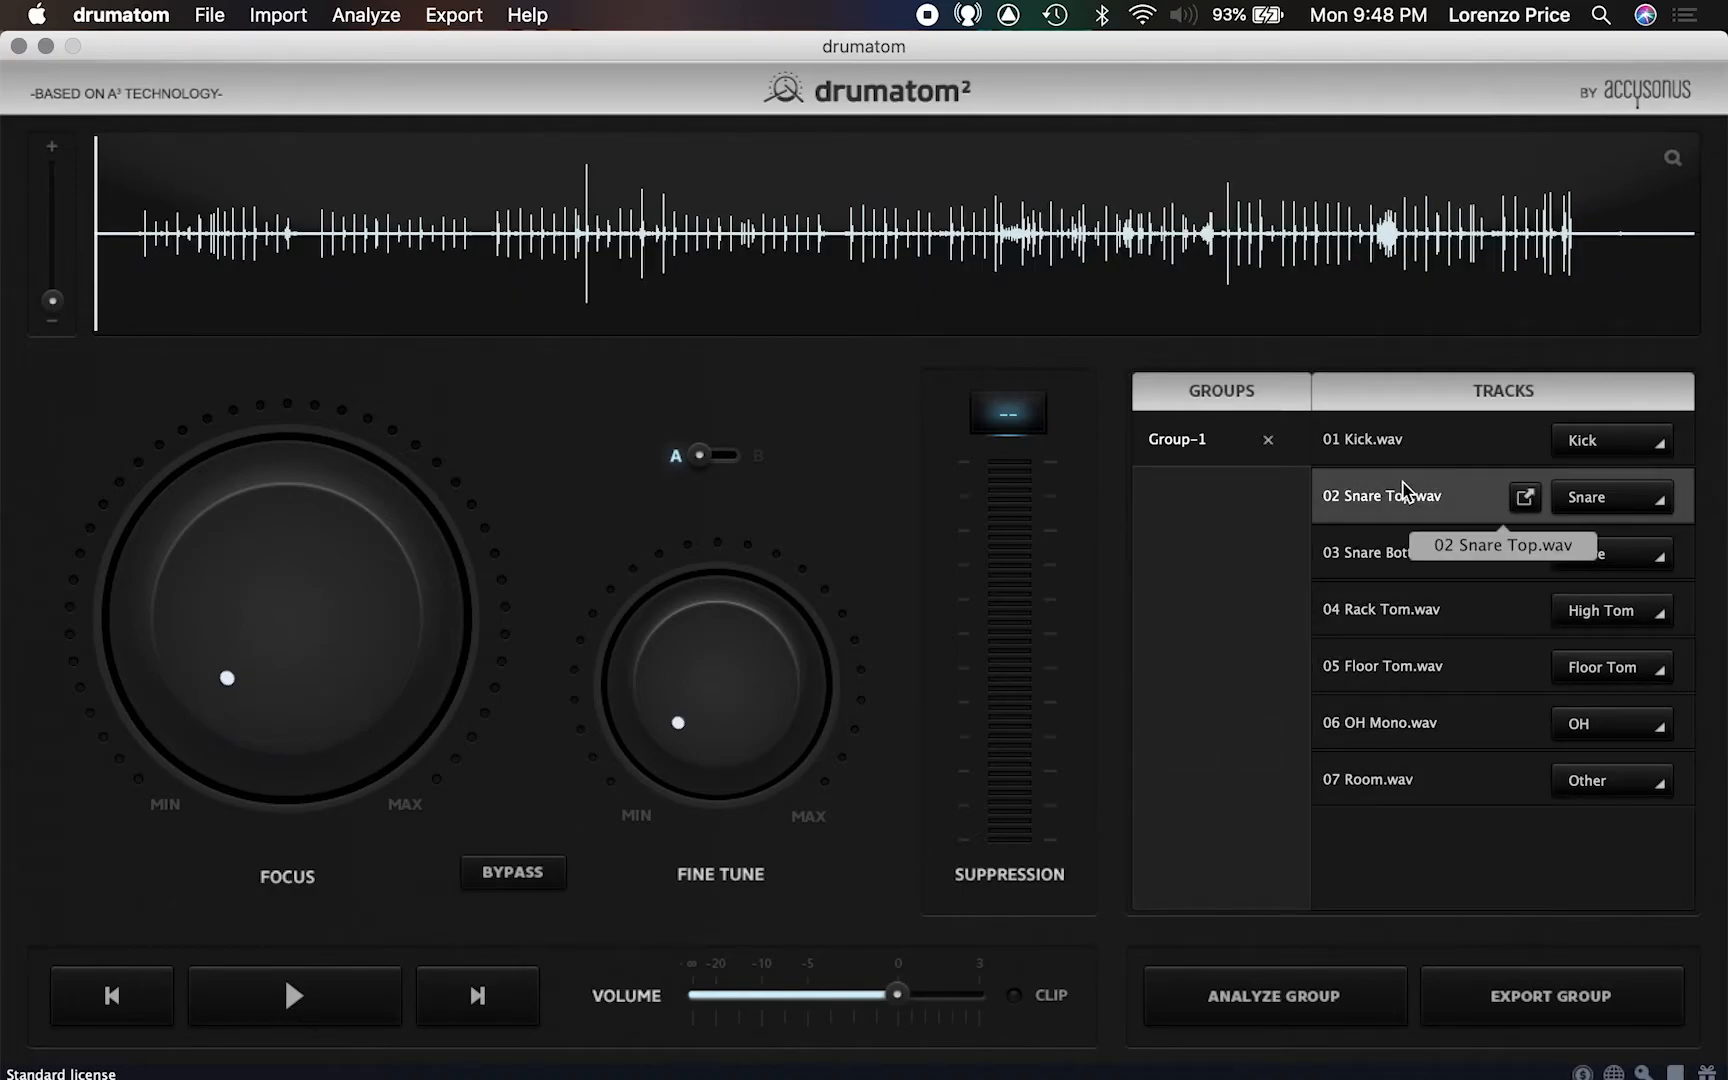
{"action": "key", "text": "Down"}
{"action": "key", "text": "Down"}
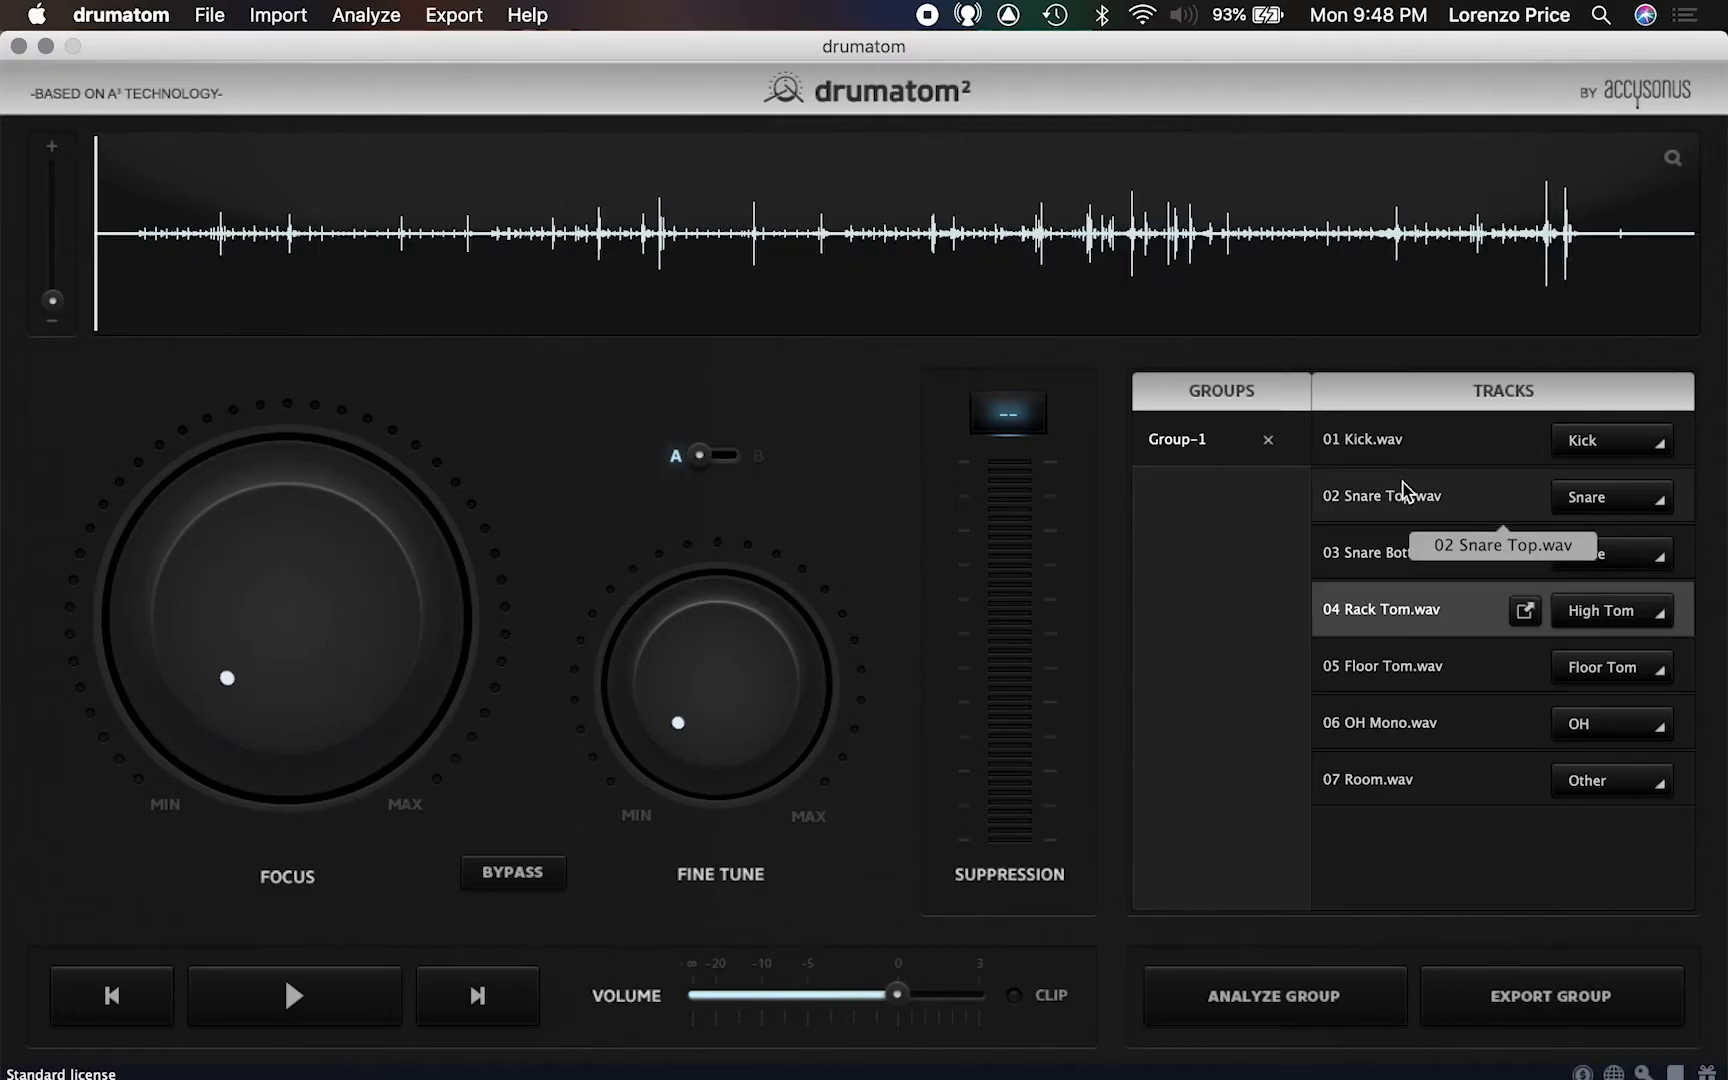
{"action": "key", "text": "Down"}
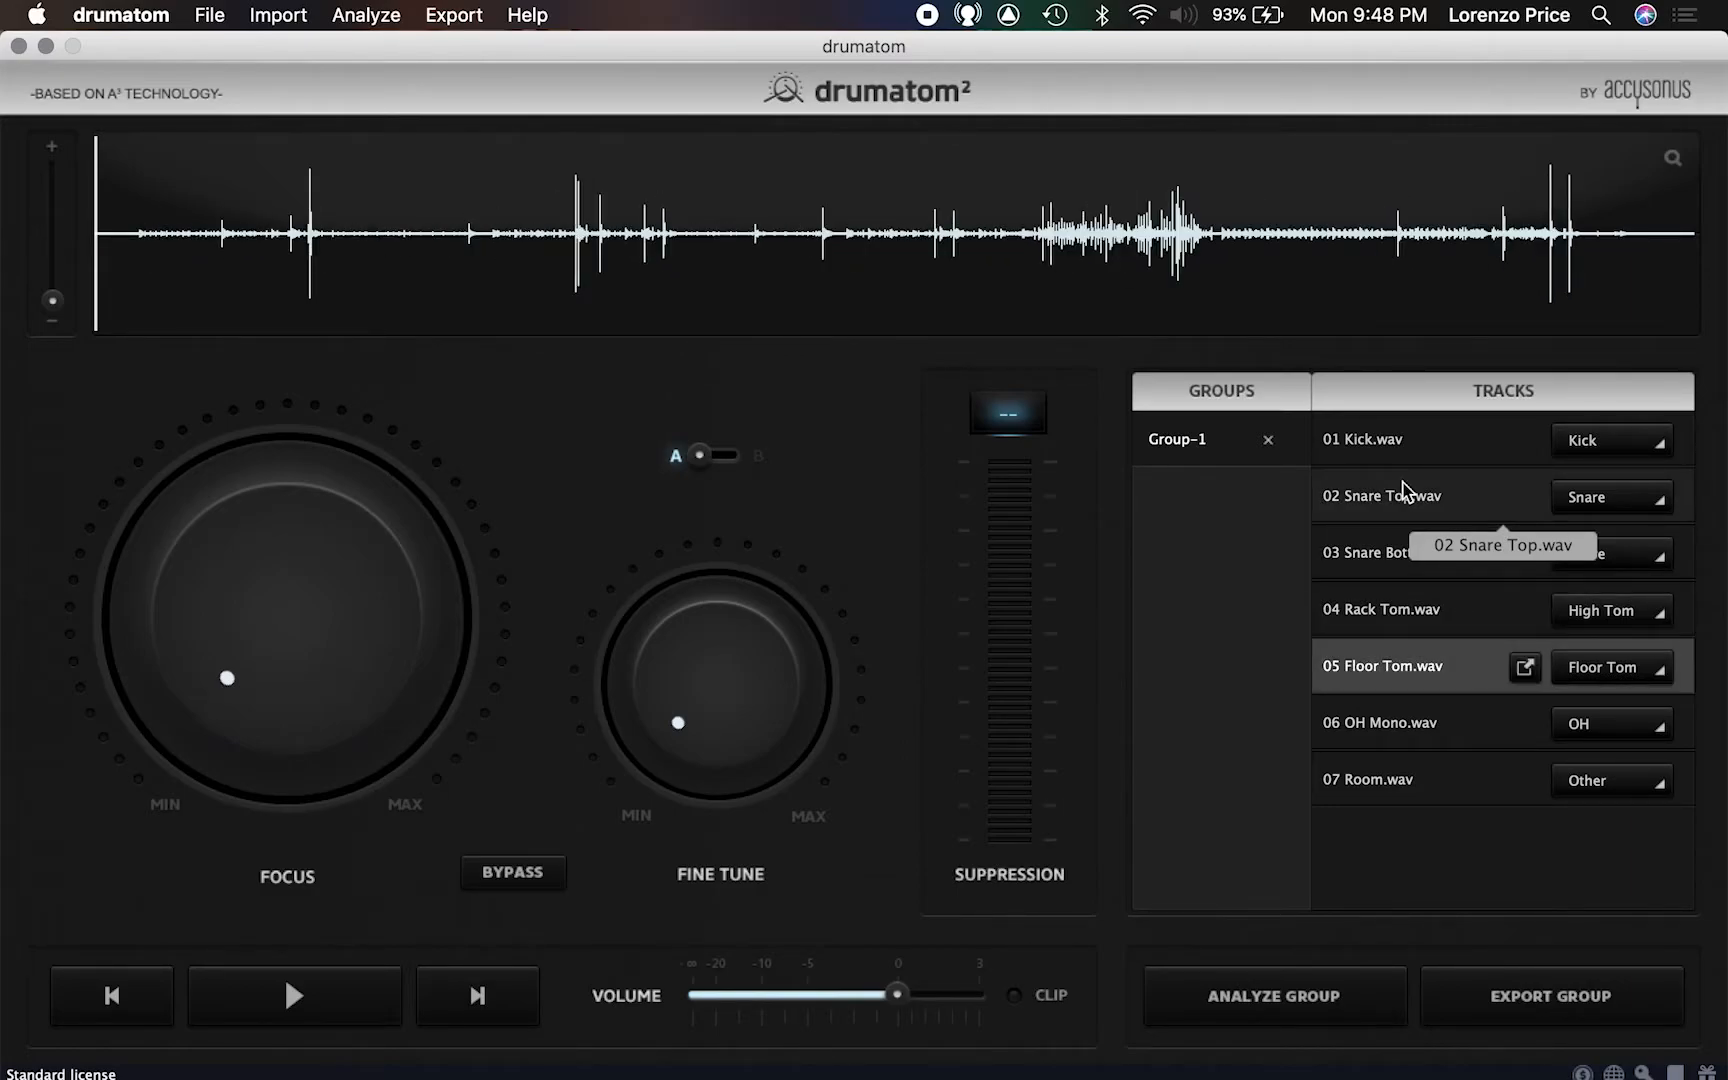
{"action": "key", "text": "Down"}
{"action": "key", "text": "Down"}
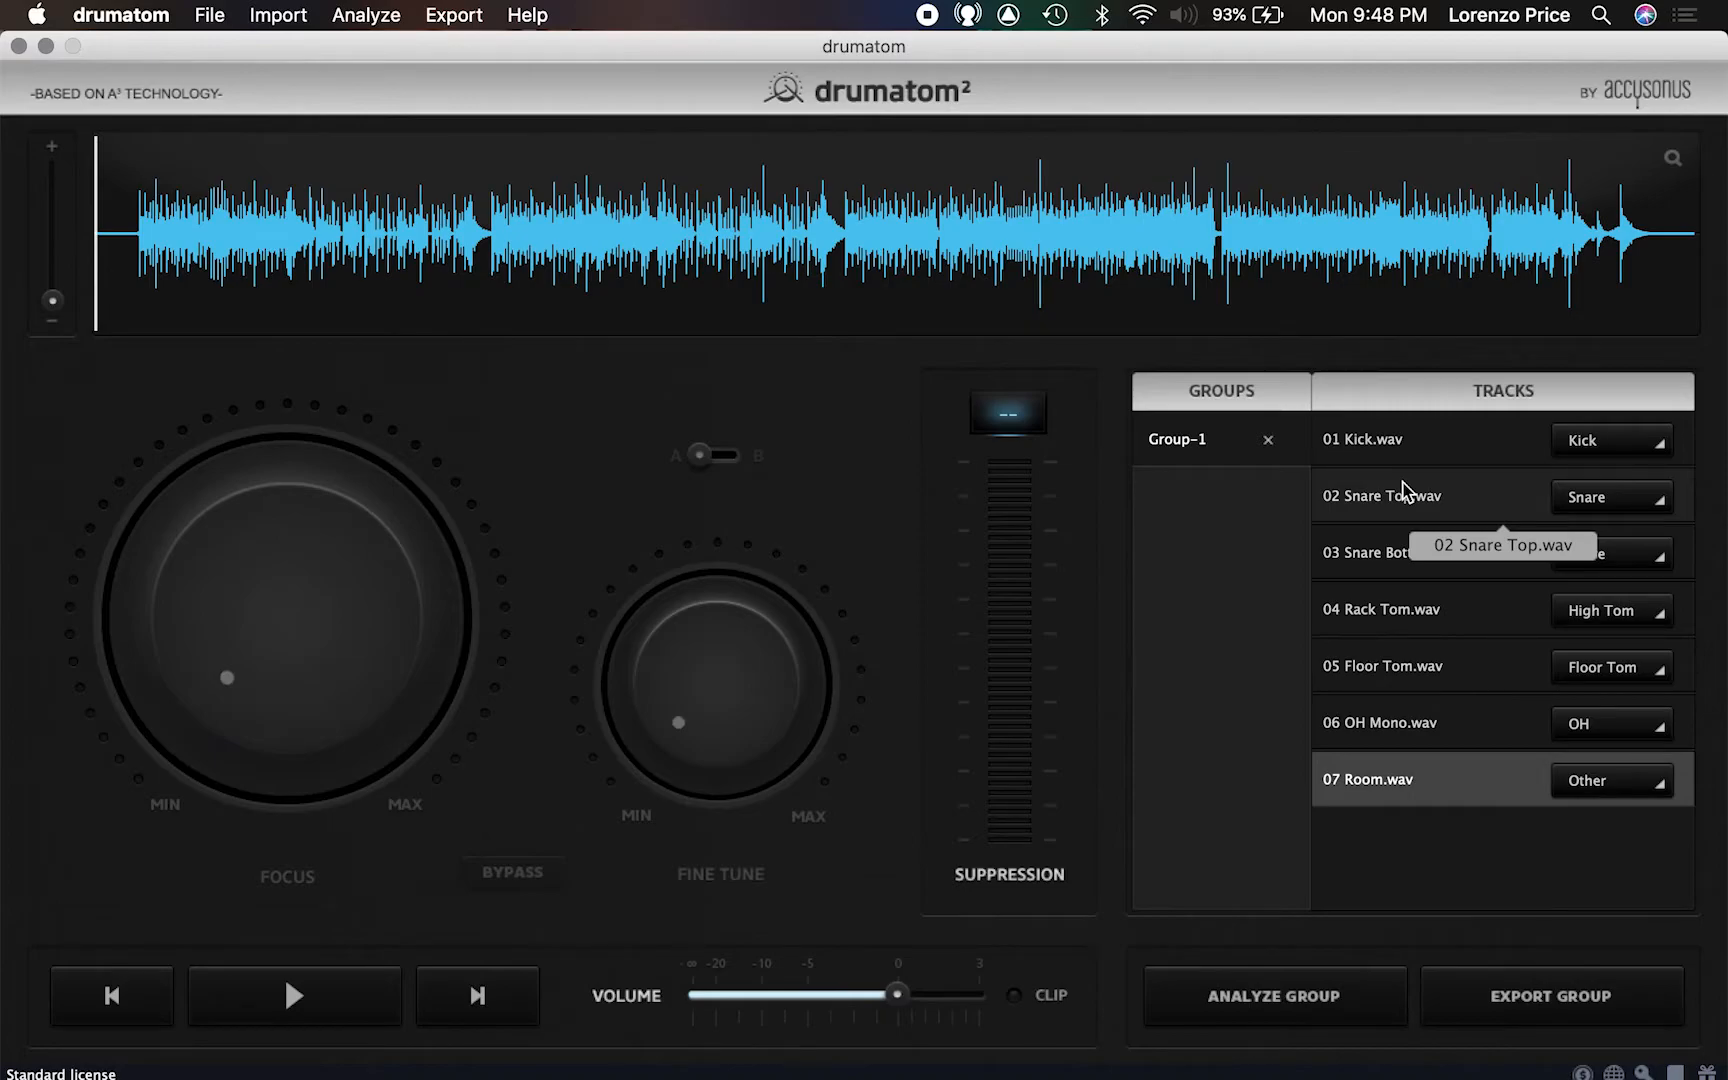
{"action": "left_click", "coordinate": [1405, 492]}
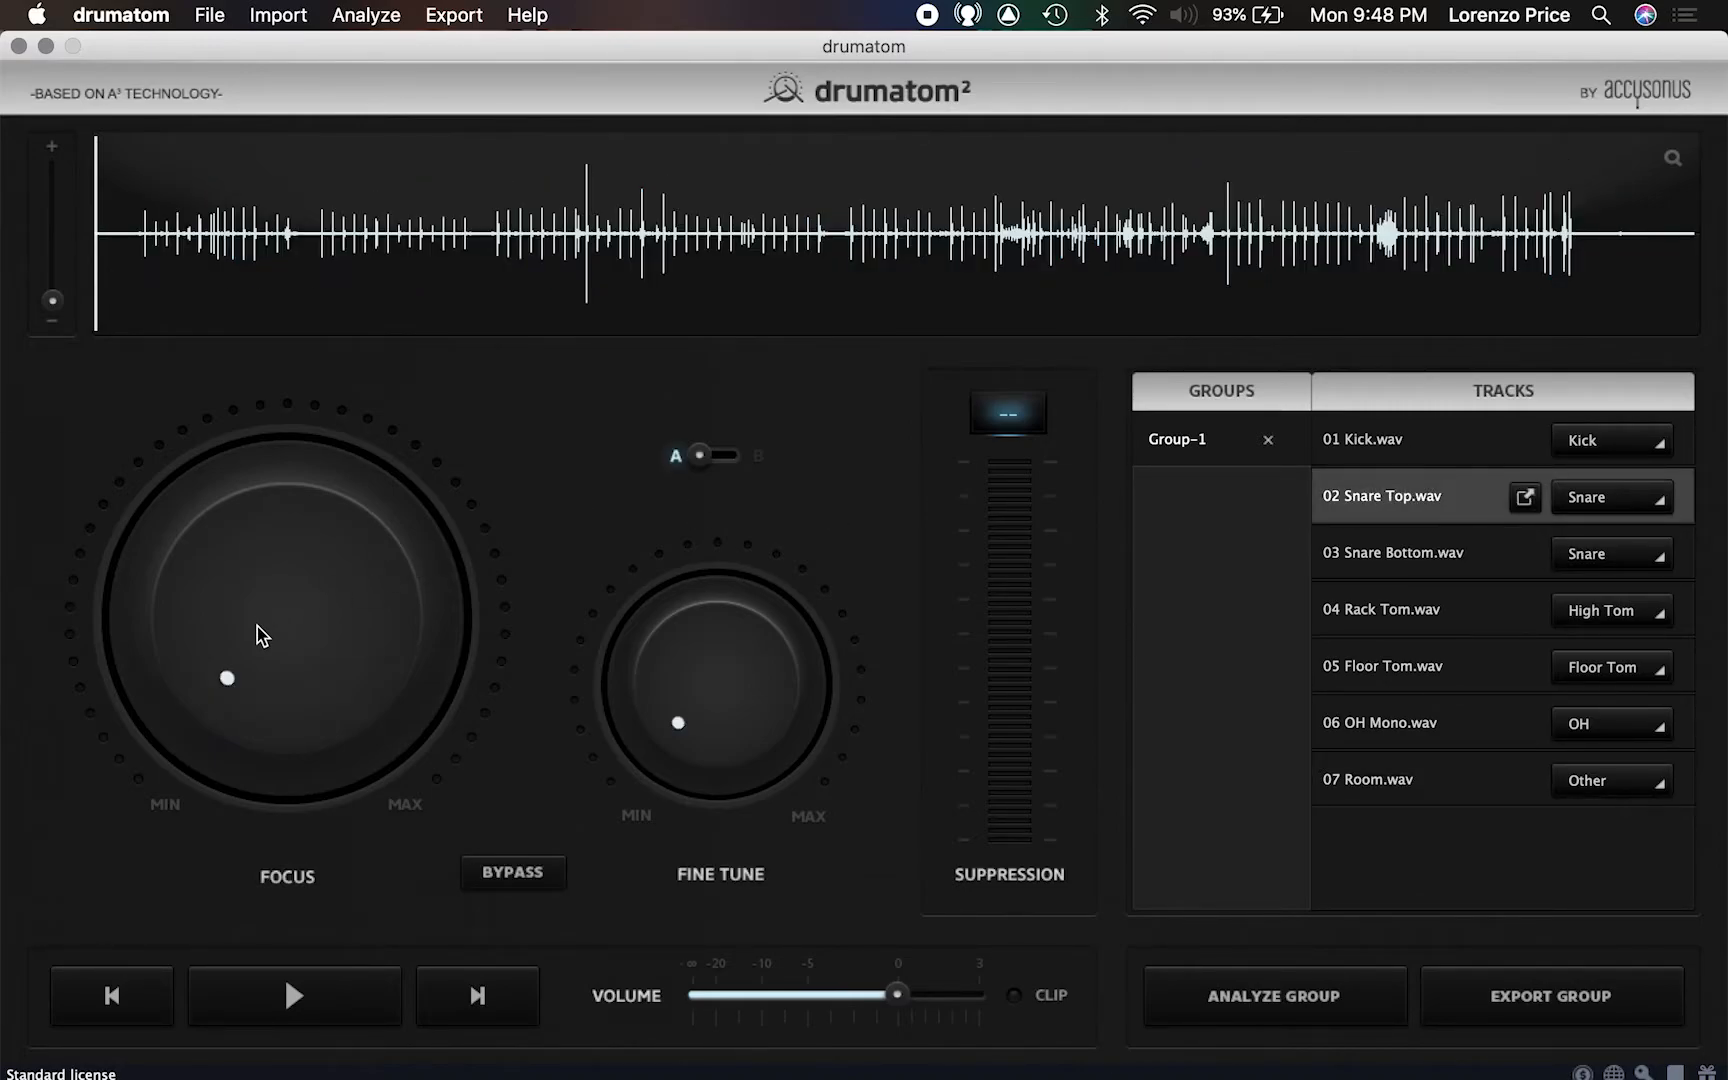
Play a selected section in the later part of 01 Kick.wav and raise its focus to 80%
{"action": "left_click", "coordinate": [1396, 448]}
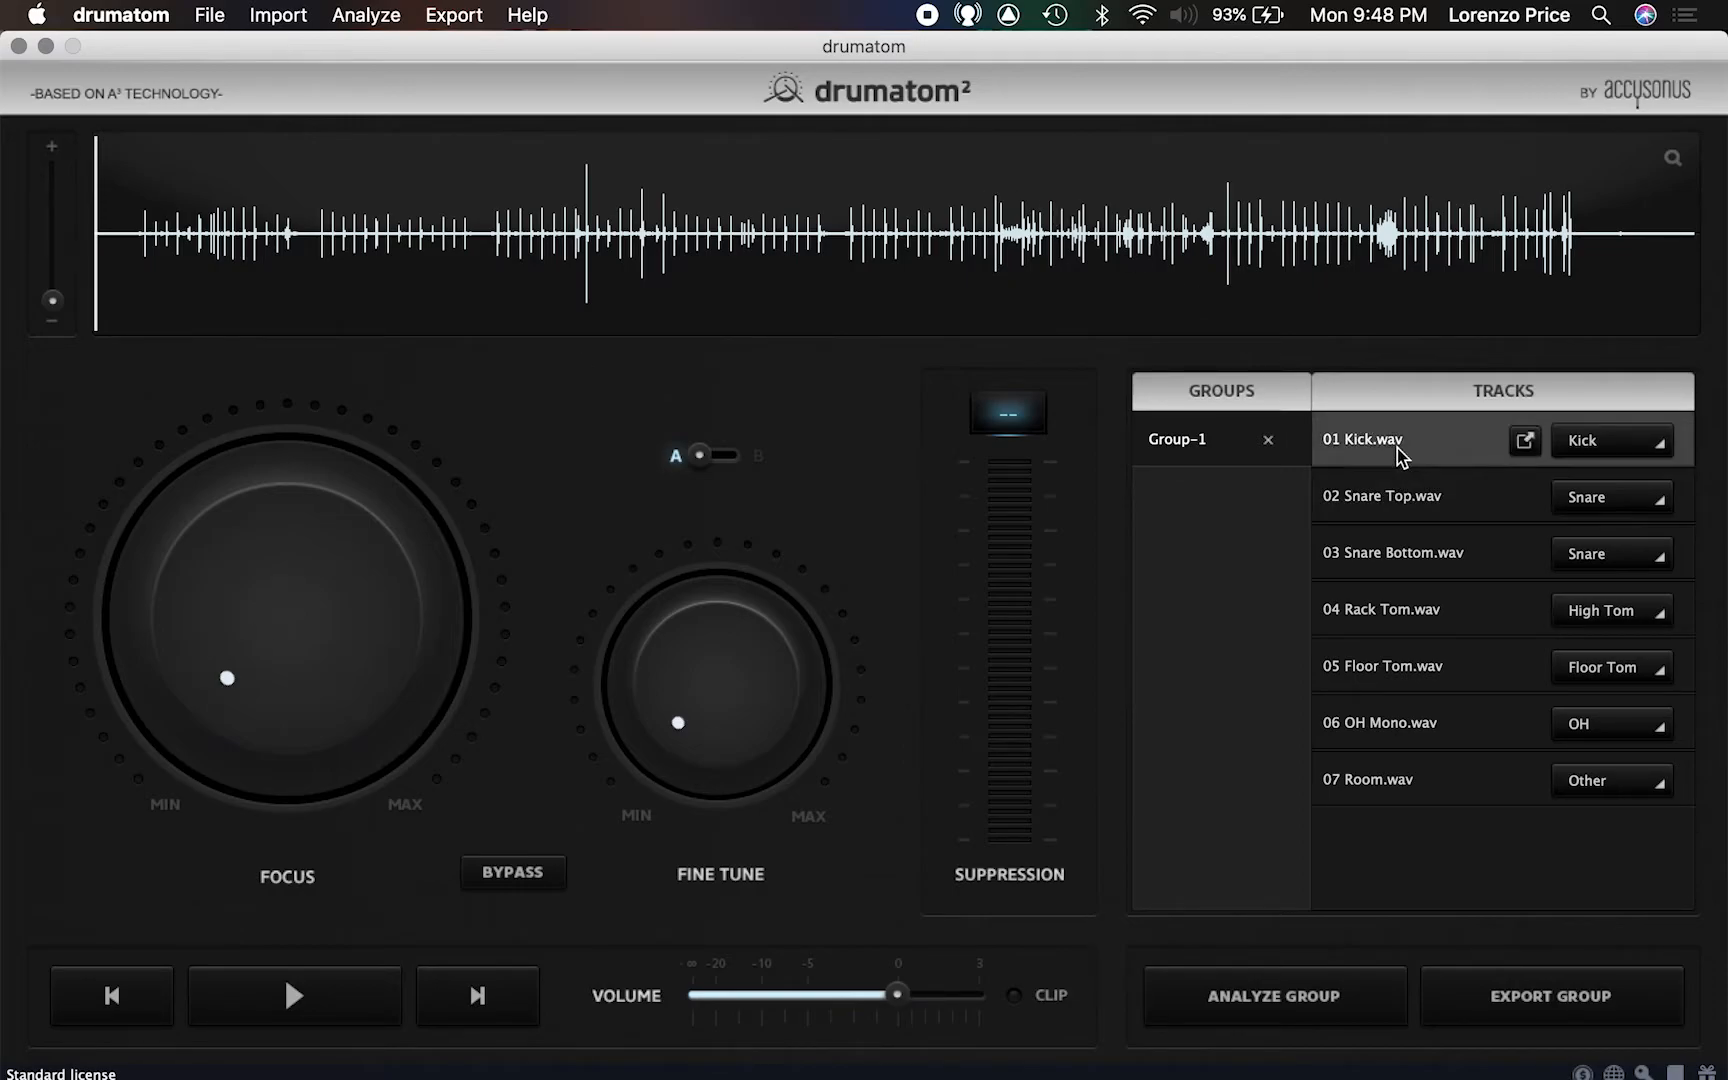
{"action": "left_click", "coordinate": [1283, 212]}
{"action": "left_click_drag", "start_coordinate": [1238, 200], "coordinate": [1459, 200]}
{"action": "key", "text": "space"}
{"action": "left_click_drag", "start_coordinate": [231, 676], "coordinate": [225, 471]}
{"action": "left_click_drag", "start_coordinate": [312, 622], "coordinate": [247, 557]}
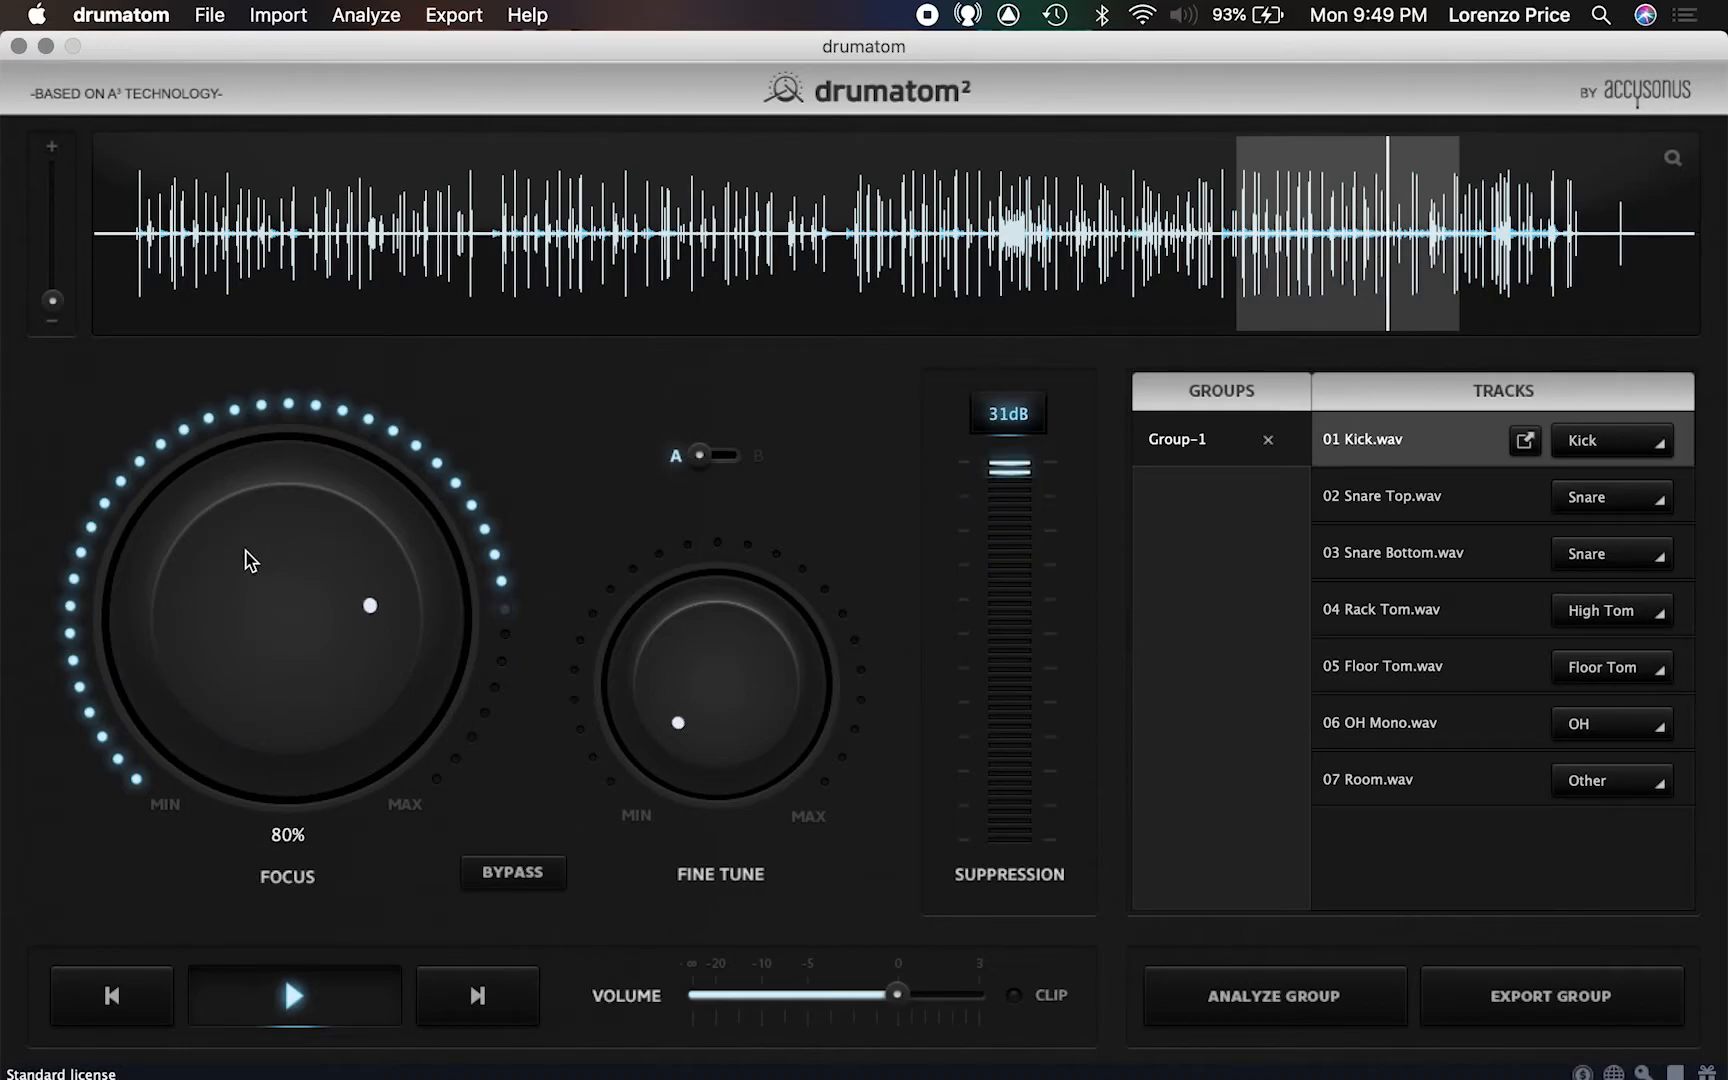
Compare the kick with and without bypass during playback and adjust its focus to 65%
{"action": "left_click", "coordinate": [556, 872]}
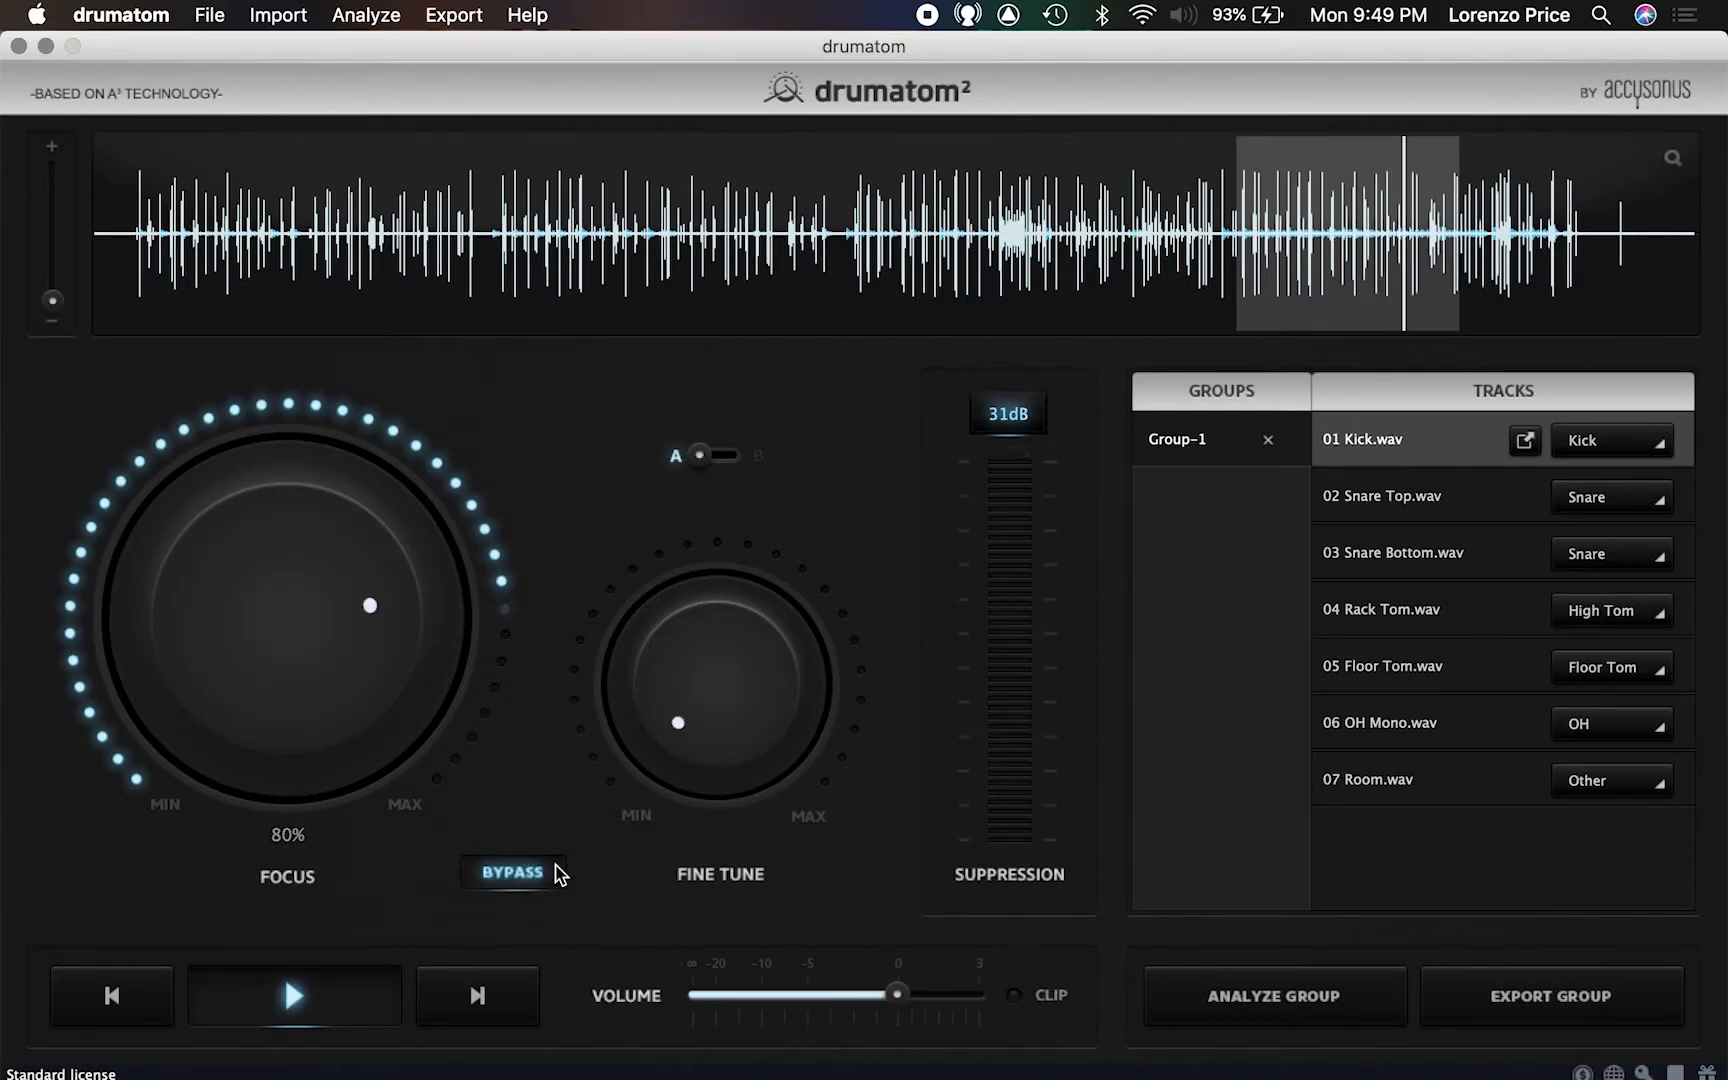
{"action": "left_click", "coordinate": [556, 872]}
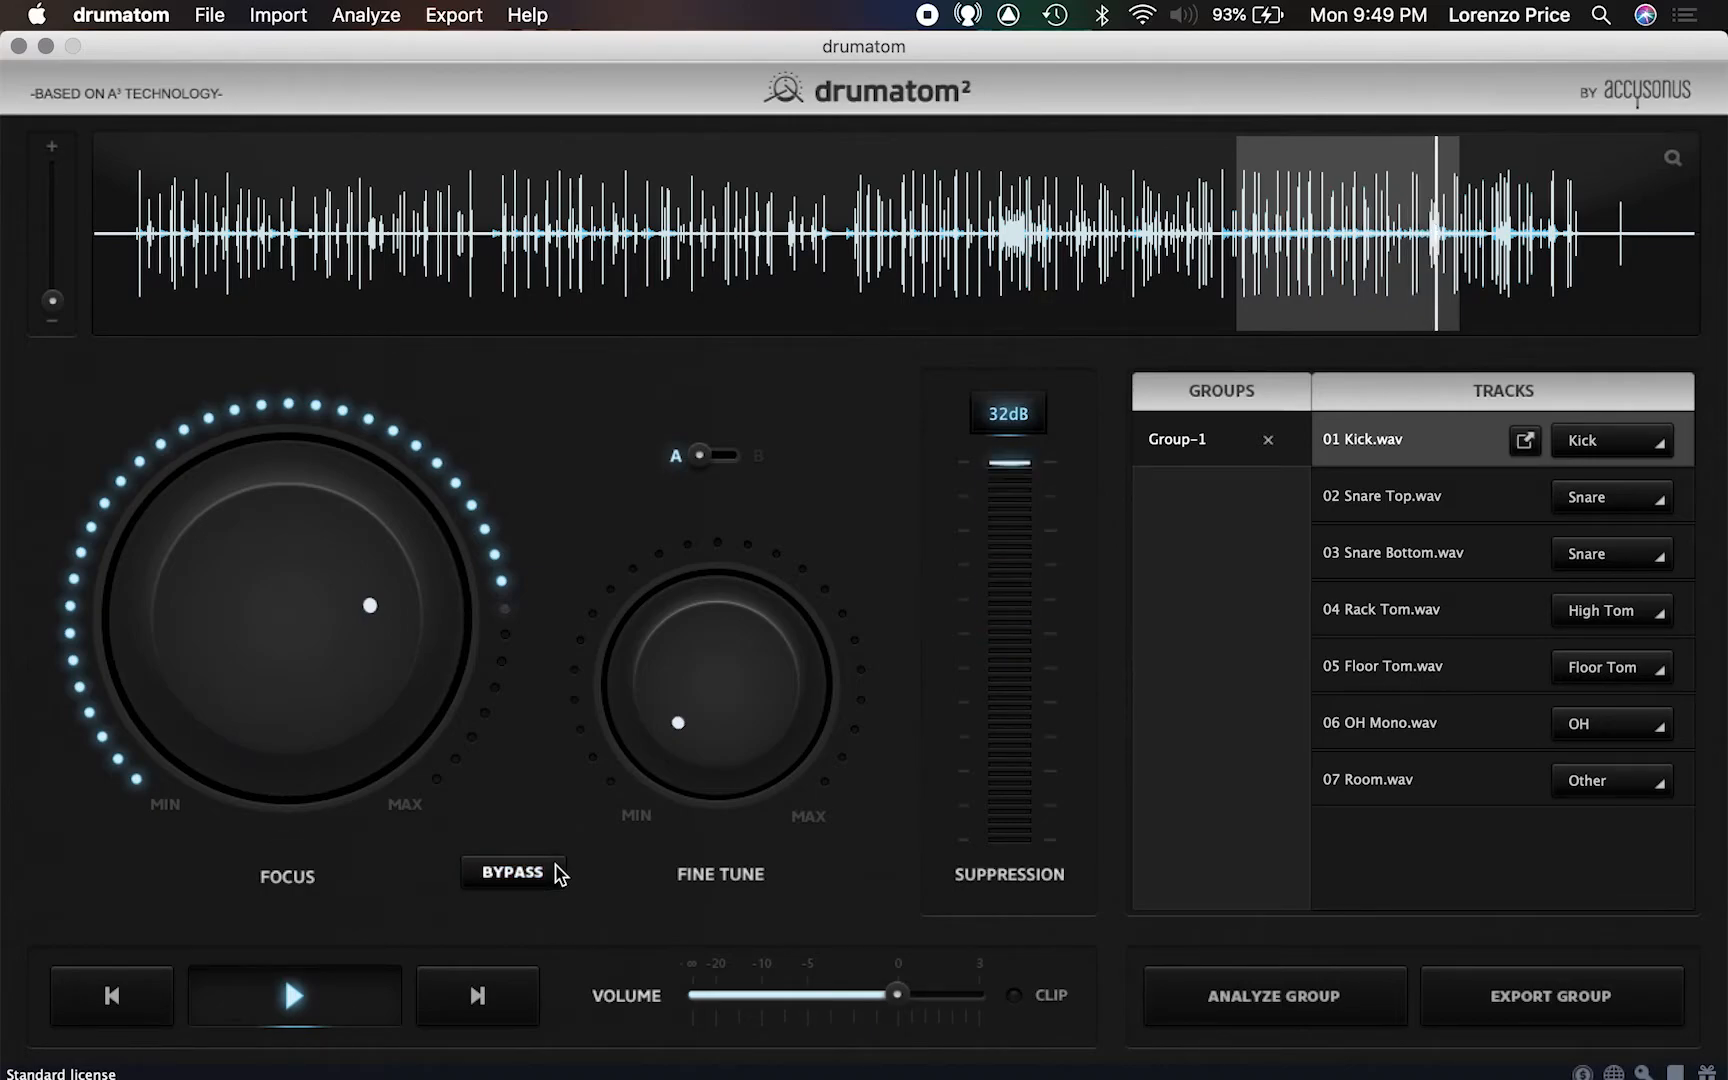
{"action": "left_click_drag", "start_coordinate": [306, 620], "coordinate": [282, 745]}
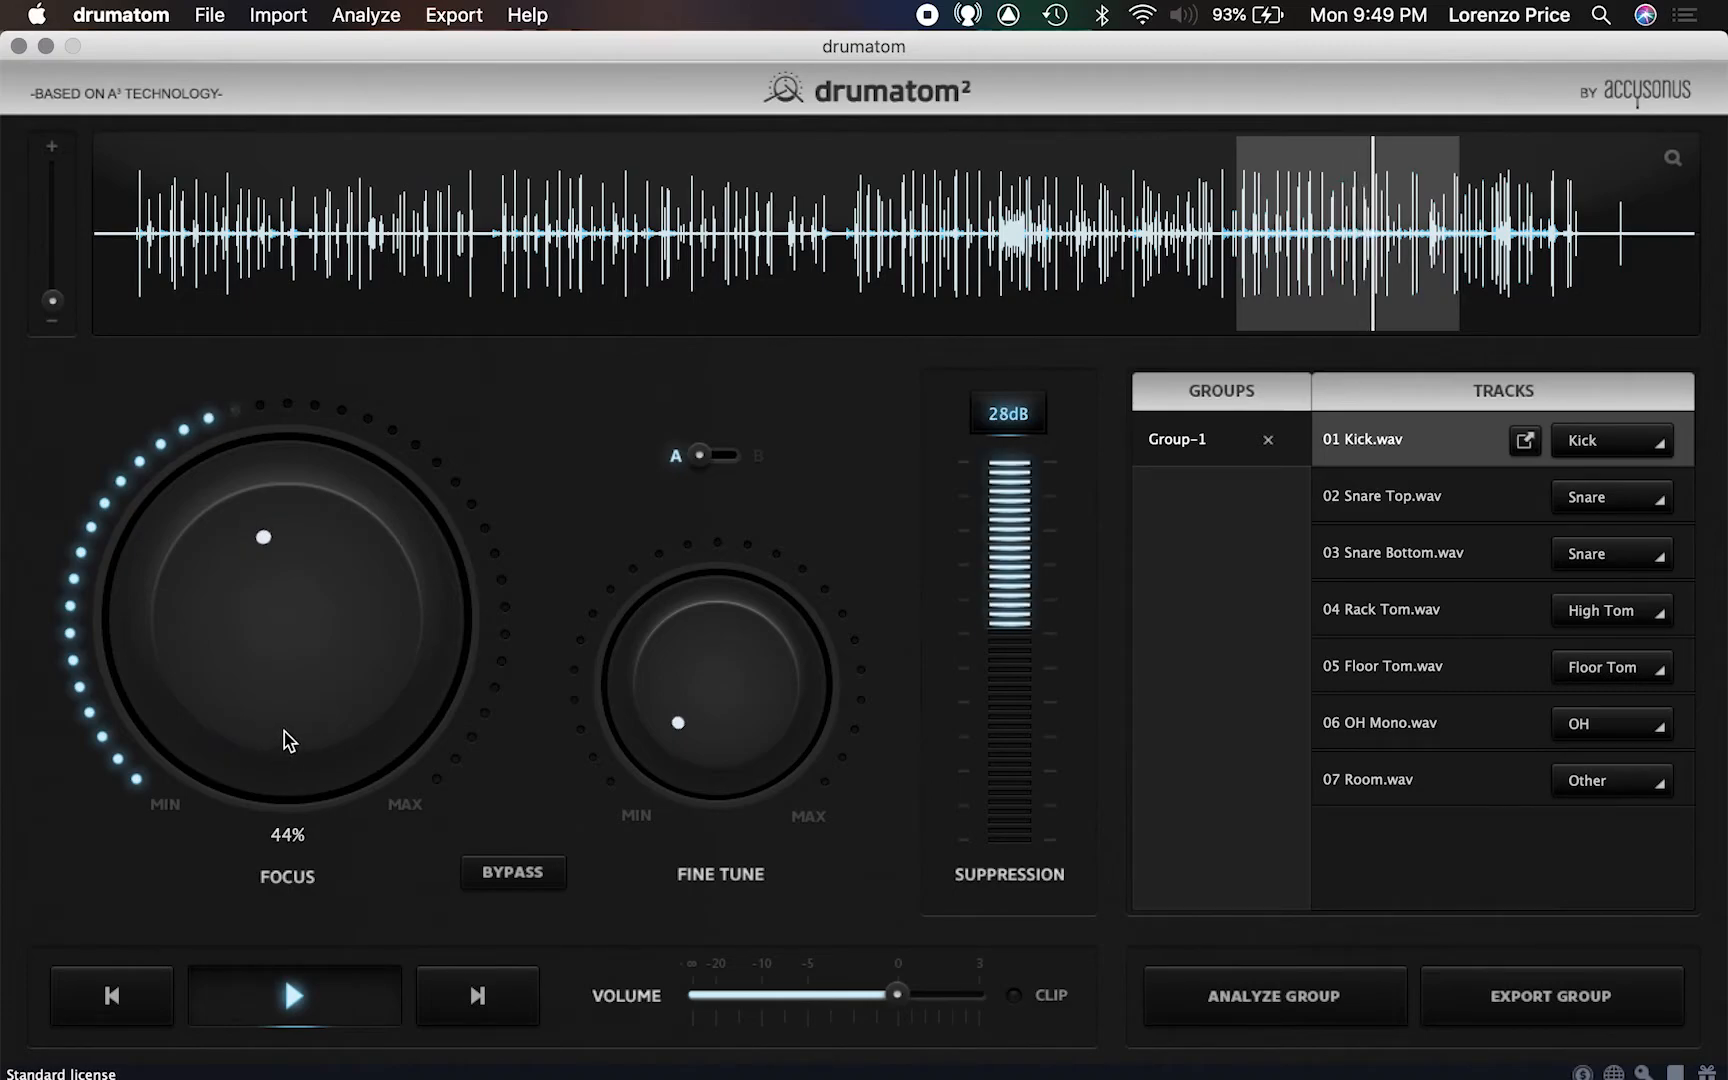
{"action": "left_click_drag", "start_coordinate": [297, 694], "coordinate": [288, 670]}
{"action": "left_click", "coordinate": [1355, 163]}
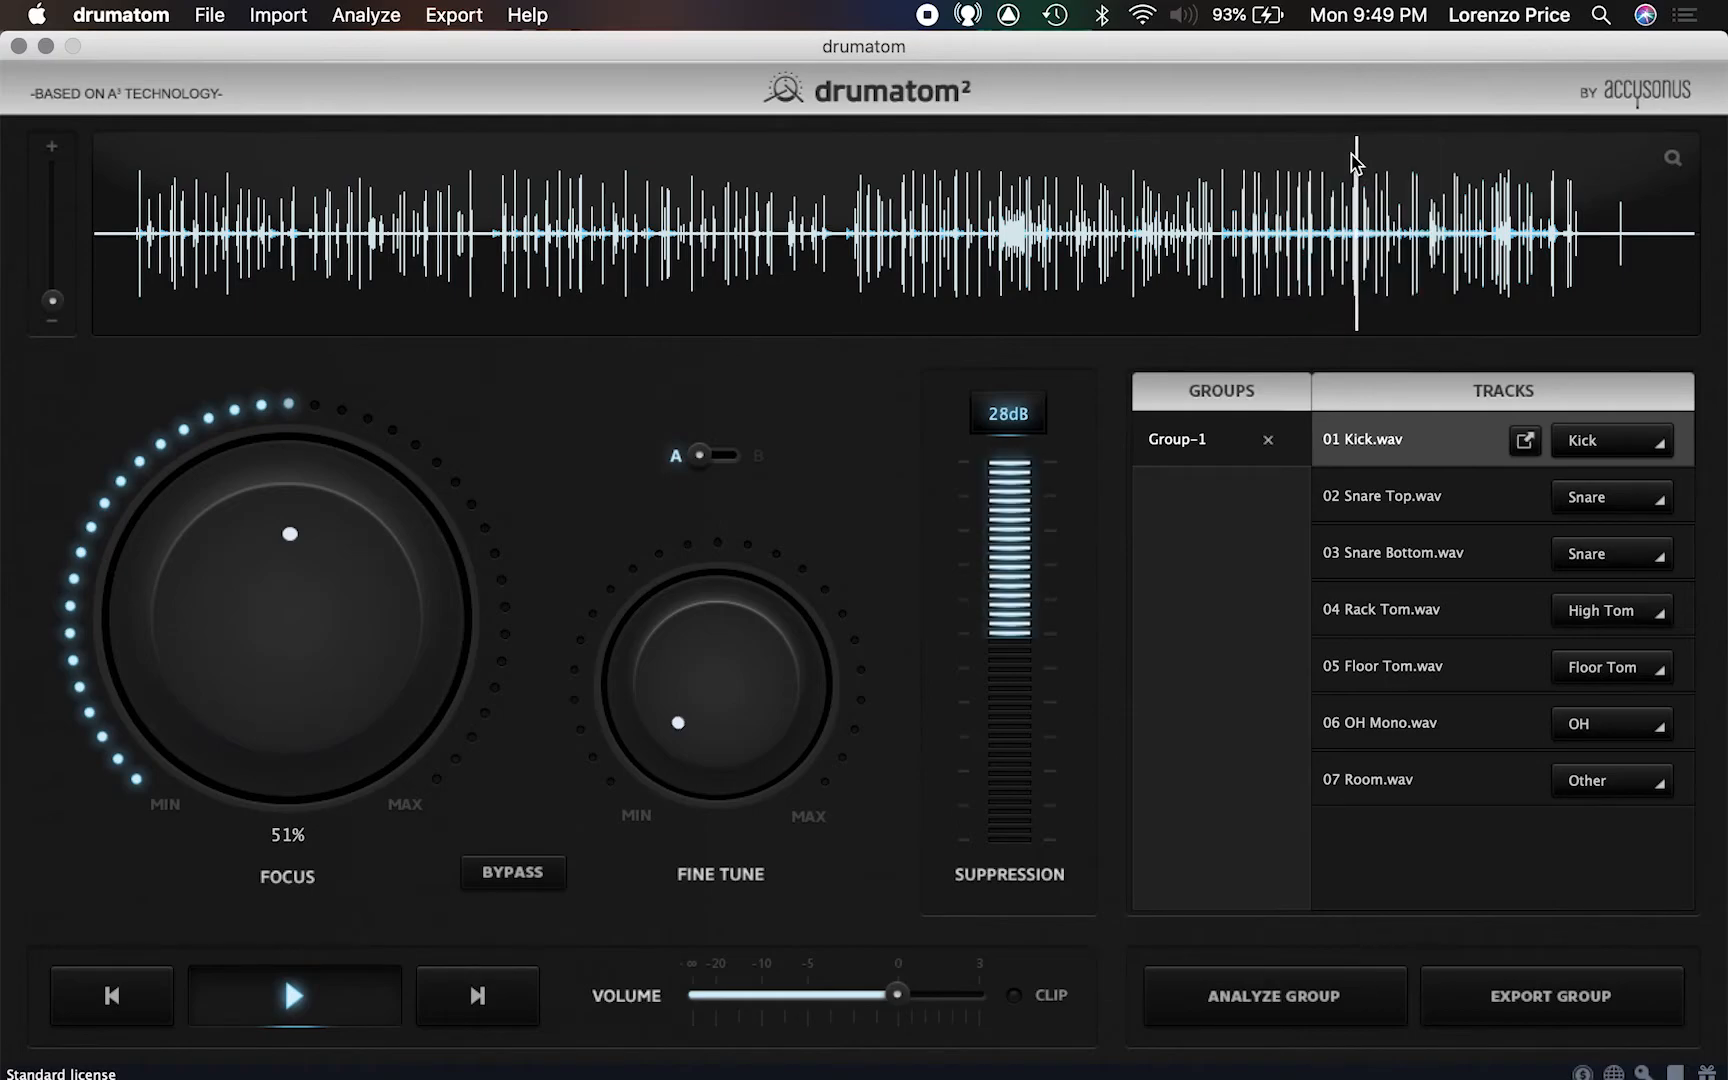
{"action": "left_click_drag", "start_coordinate": [294, 583], "coordinate": [240, 510]}
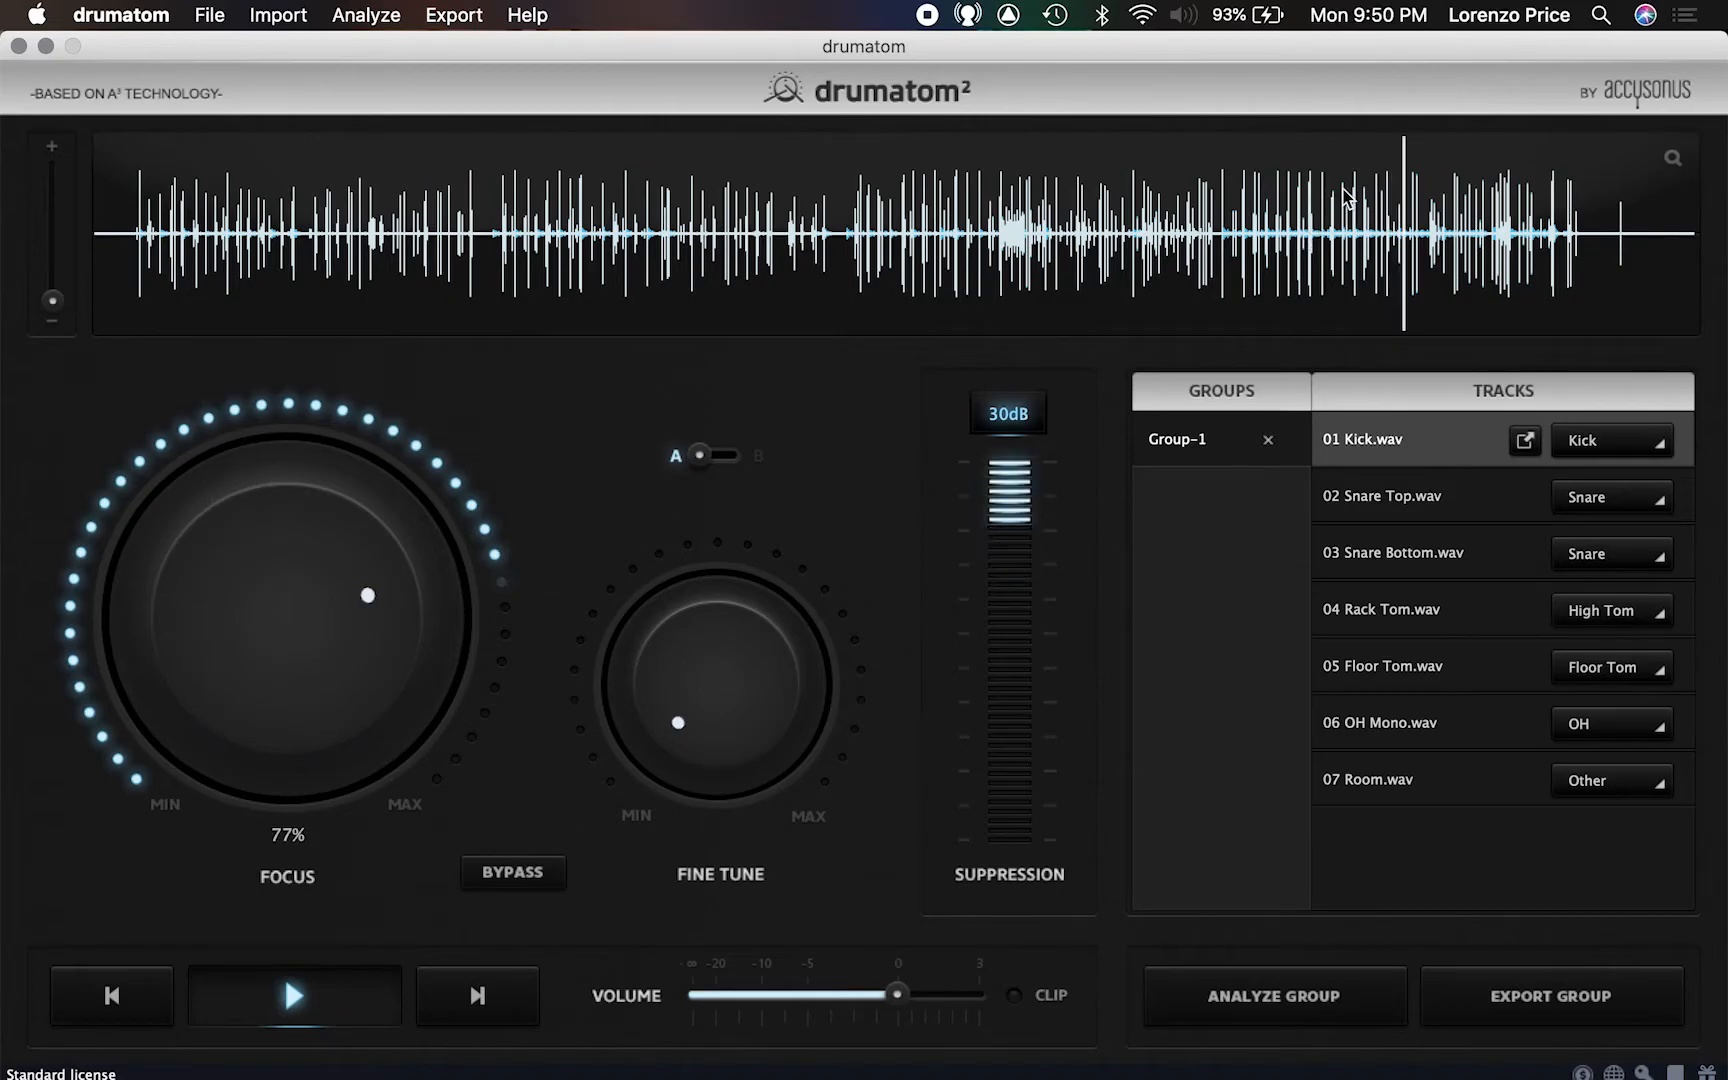
{"action": "left_click_drag", "start_coordinate": [204, 603], "coordinate": [190, 655]}
Play 02 Snare Top.wav from the later part of the recording and set its focus to 75%
{"action": "left_click", "coordinate": [1277, 186]}
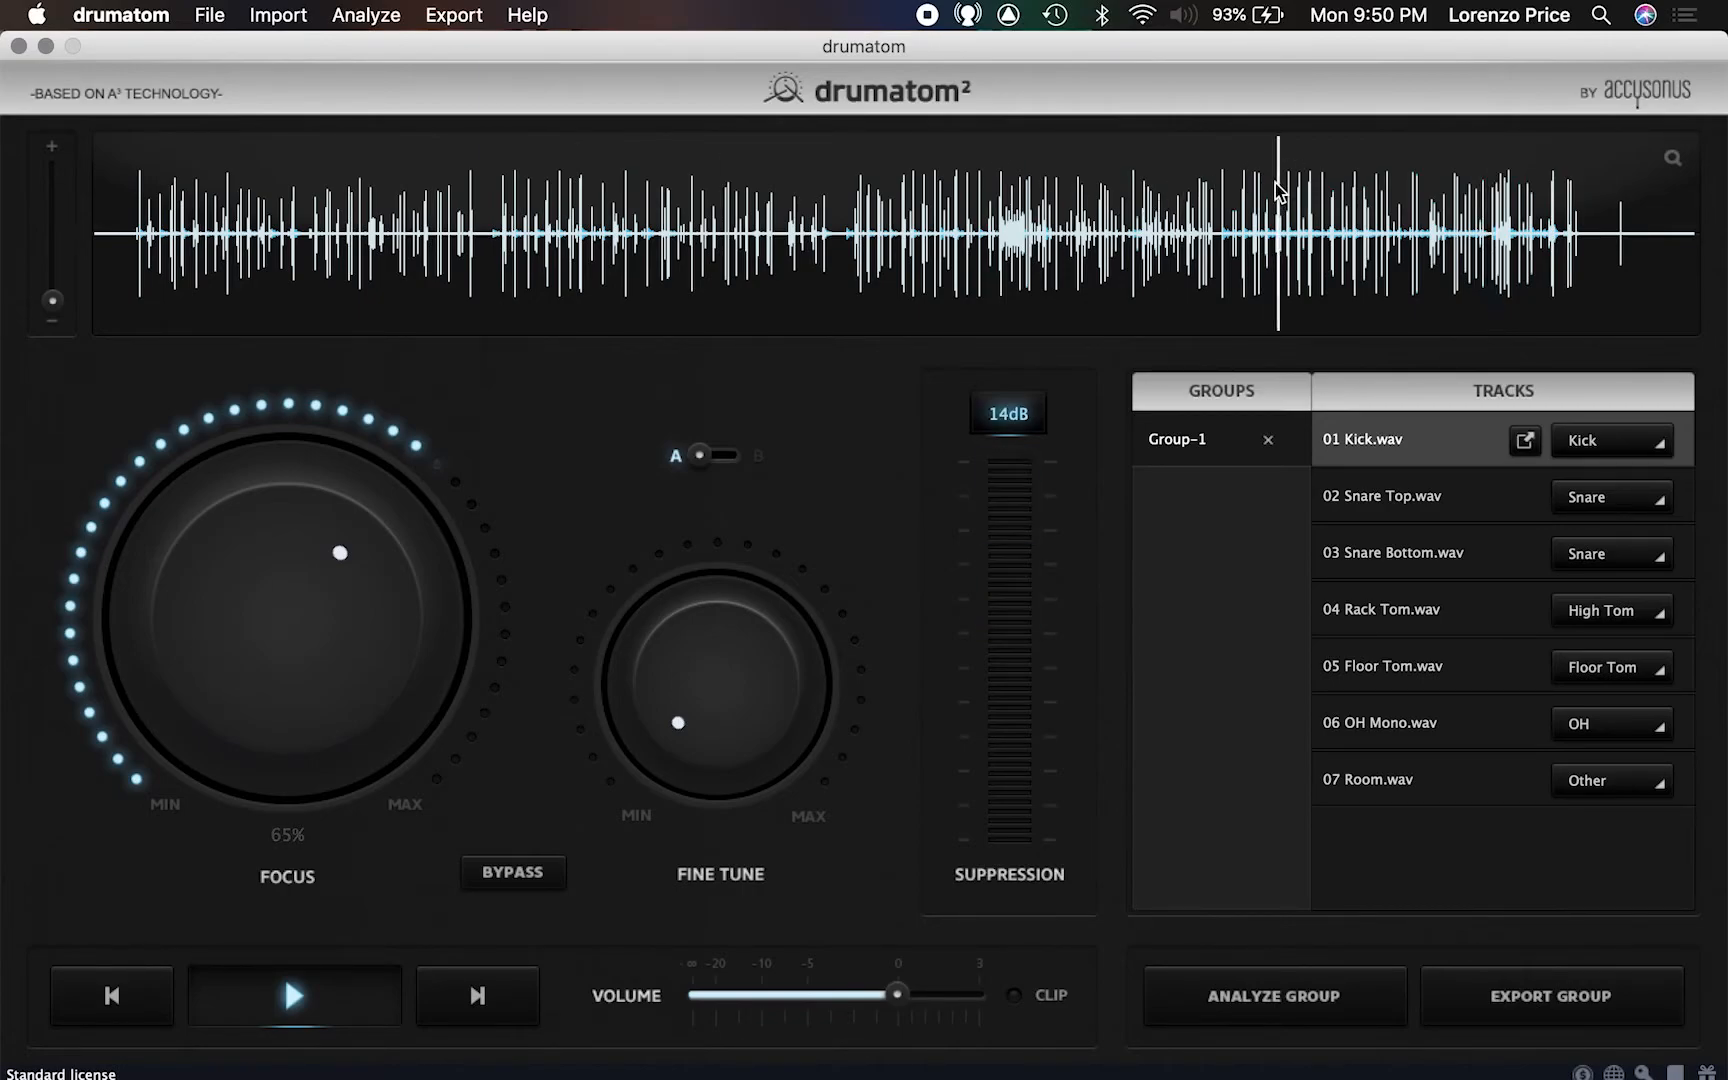
{"action": "left_click", "coordinate": [1385, 497]}
{"action": "left_click_drag", "start_coordinate": [251, 590], "coordinate": [239, 528]}
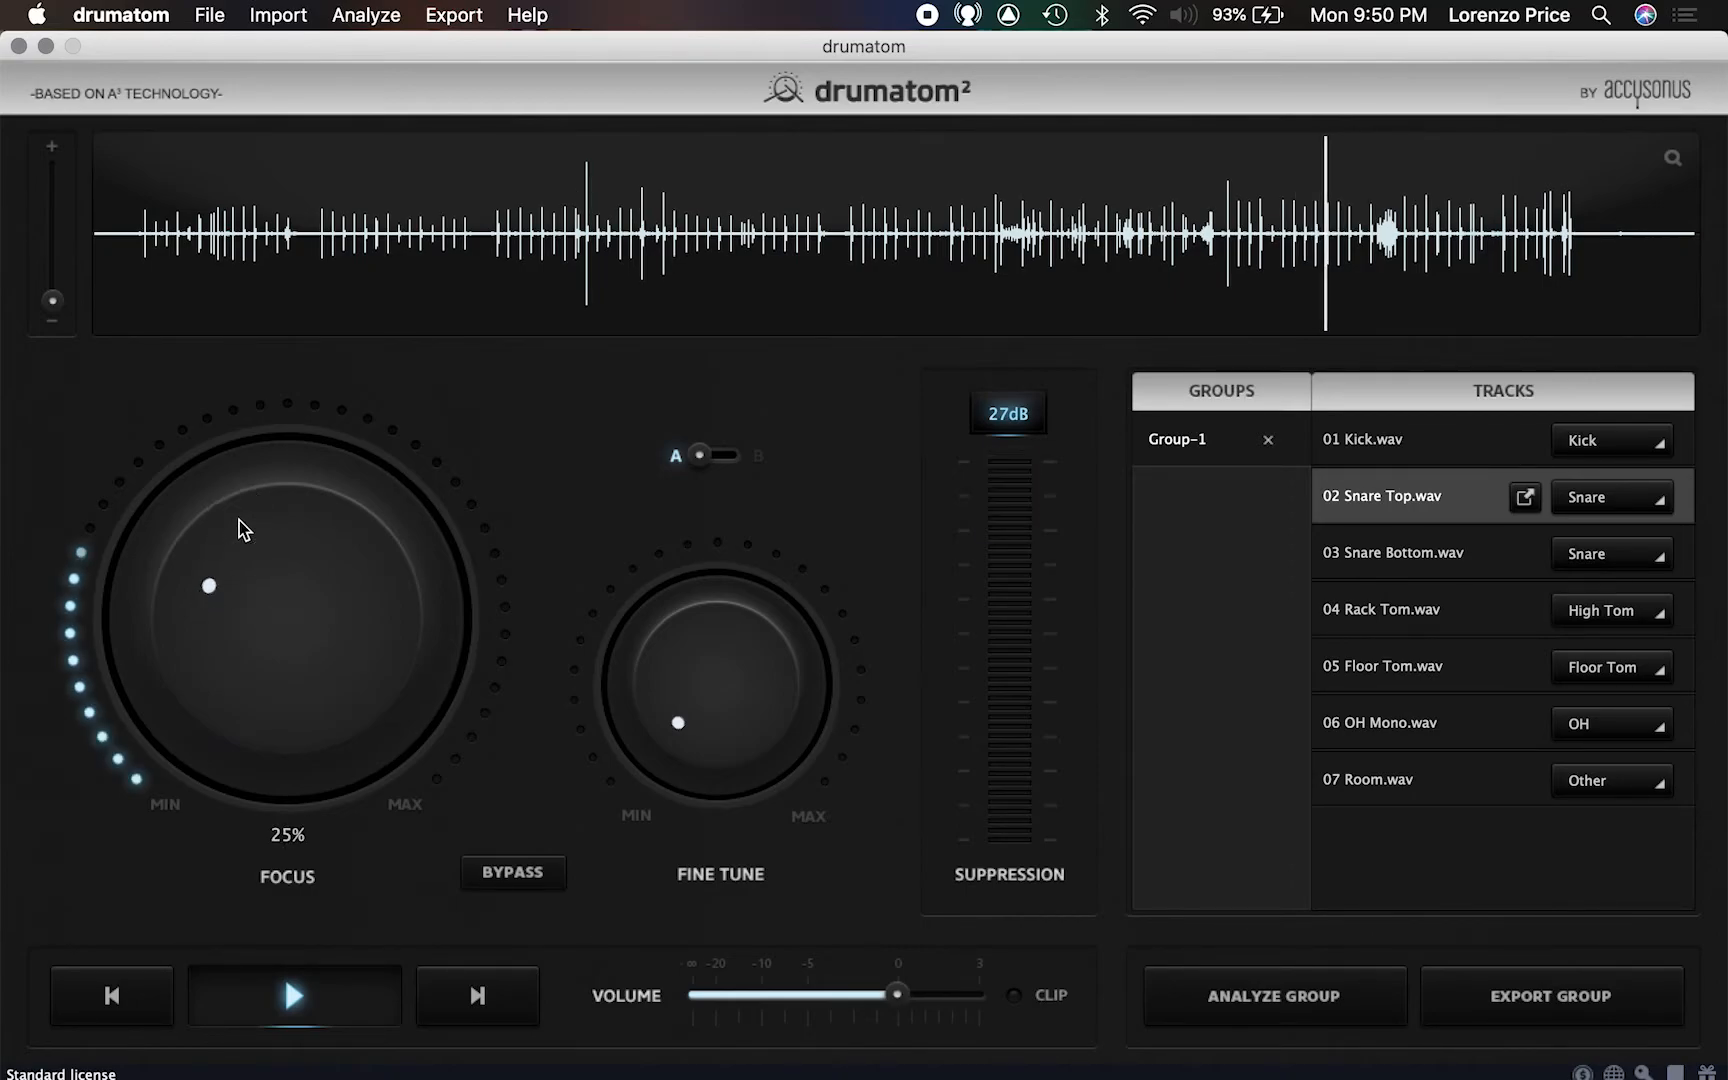
{"action": "left_click_drag", "start_coordinate": [208, 592], "coordinate": [196, 541]}
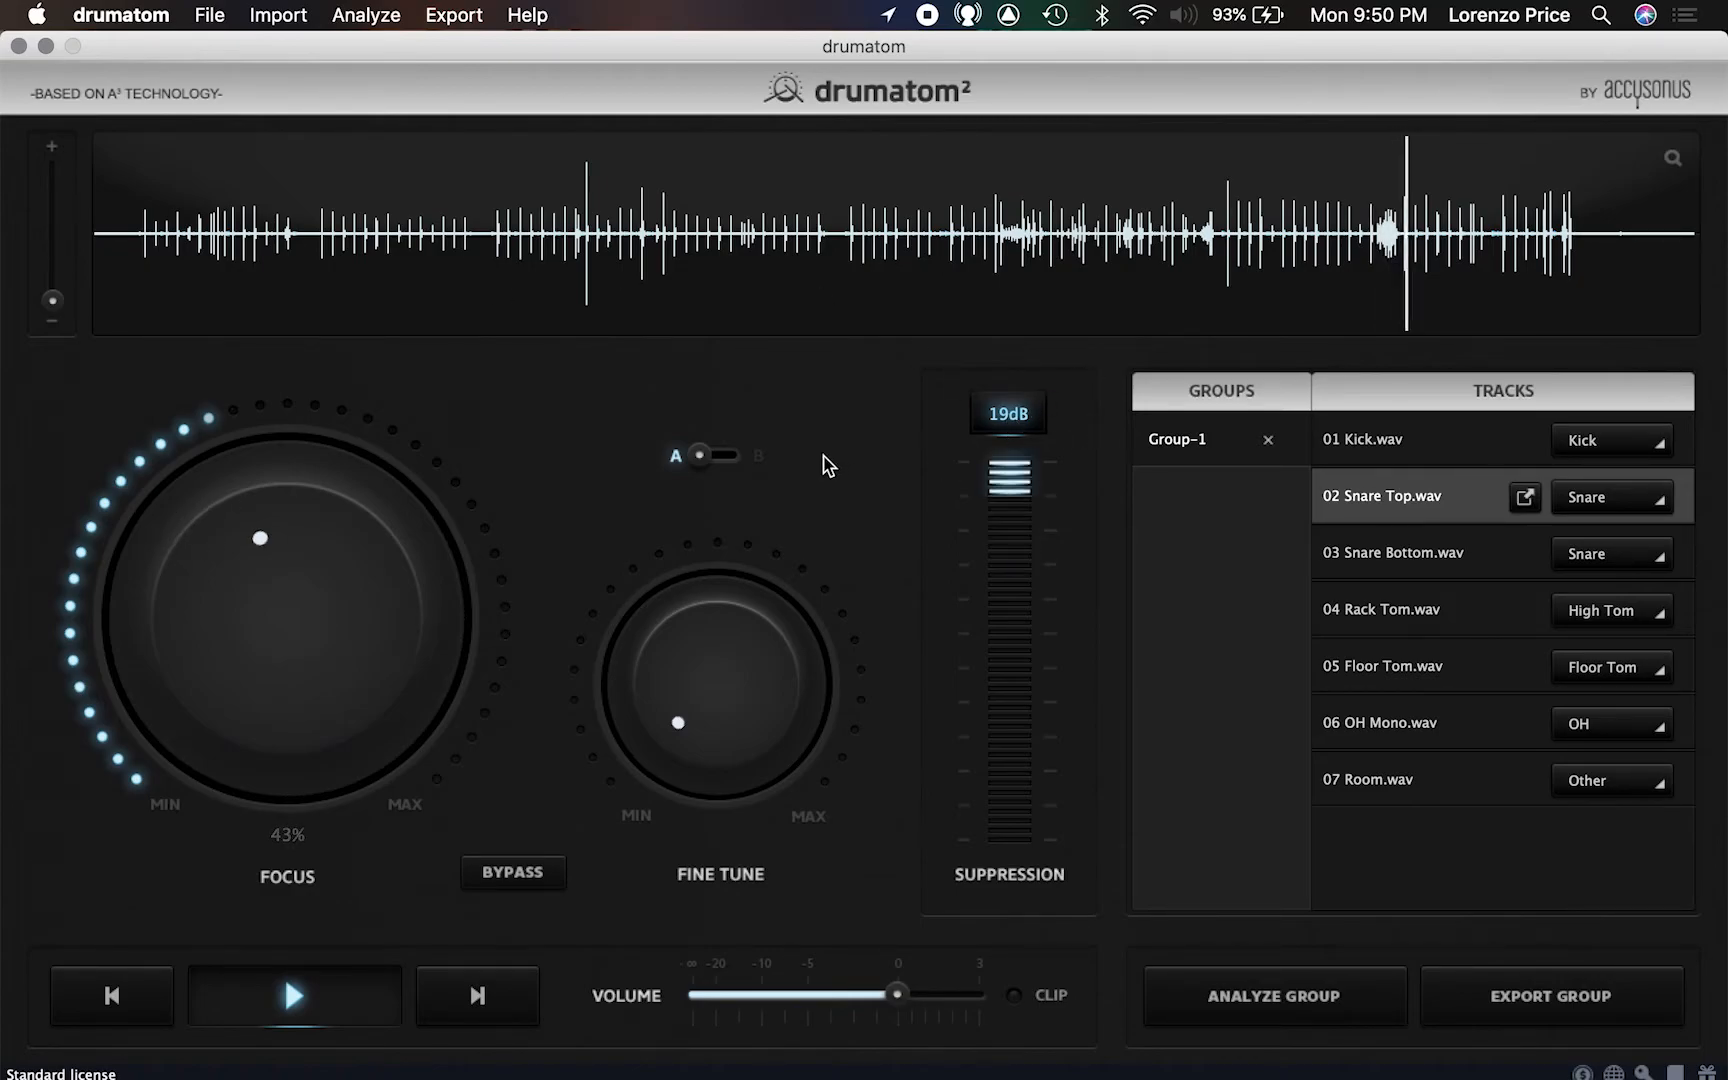
{"action": "left_click_drag", "start_coordinate": [328, 592], "coordinate": [268, 515]}
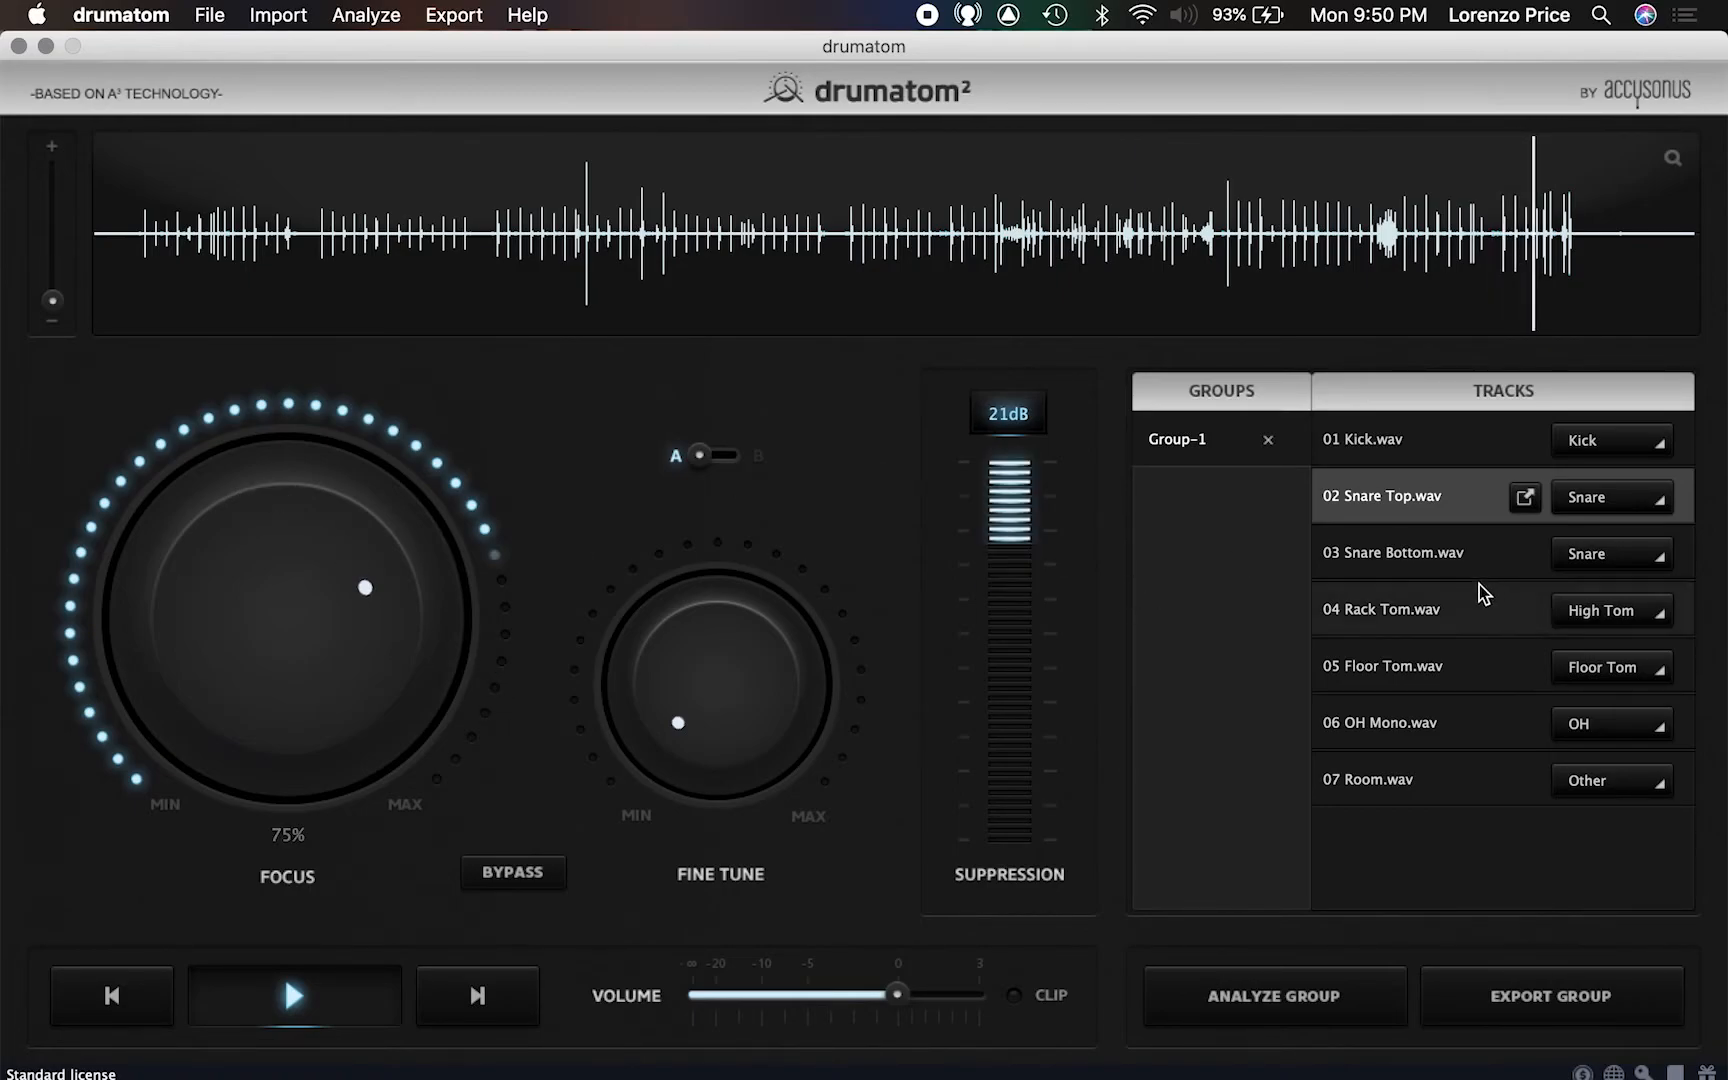
Set the focus of 03 Snare Bottom.wav to 70% while it plays
{"action": "left_click", "coordinate": [1425, 548]}
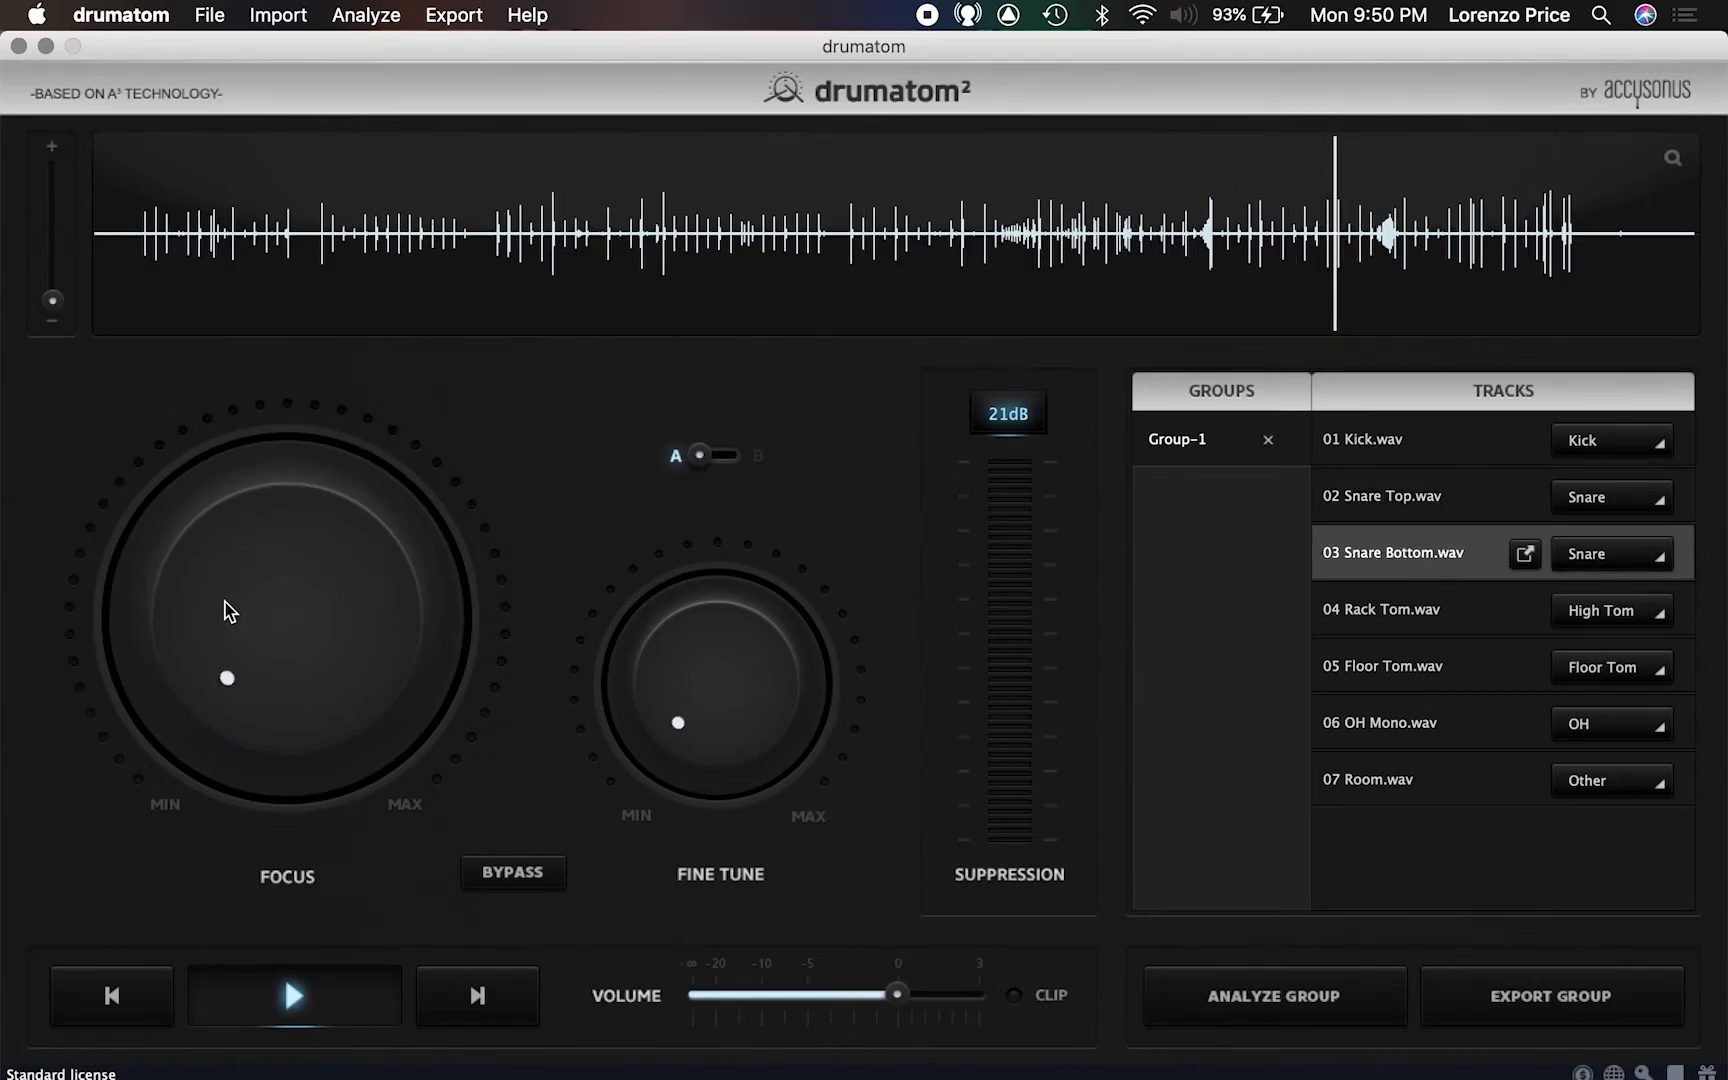
{"action": "left_click_drag", "start_coordinate": [208, 538], "coordinate": [198, 436]}
{"action": "left_click_drag", "start_coordinate": [243, 629], "coordinate": [212, 566]}
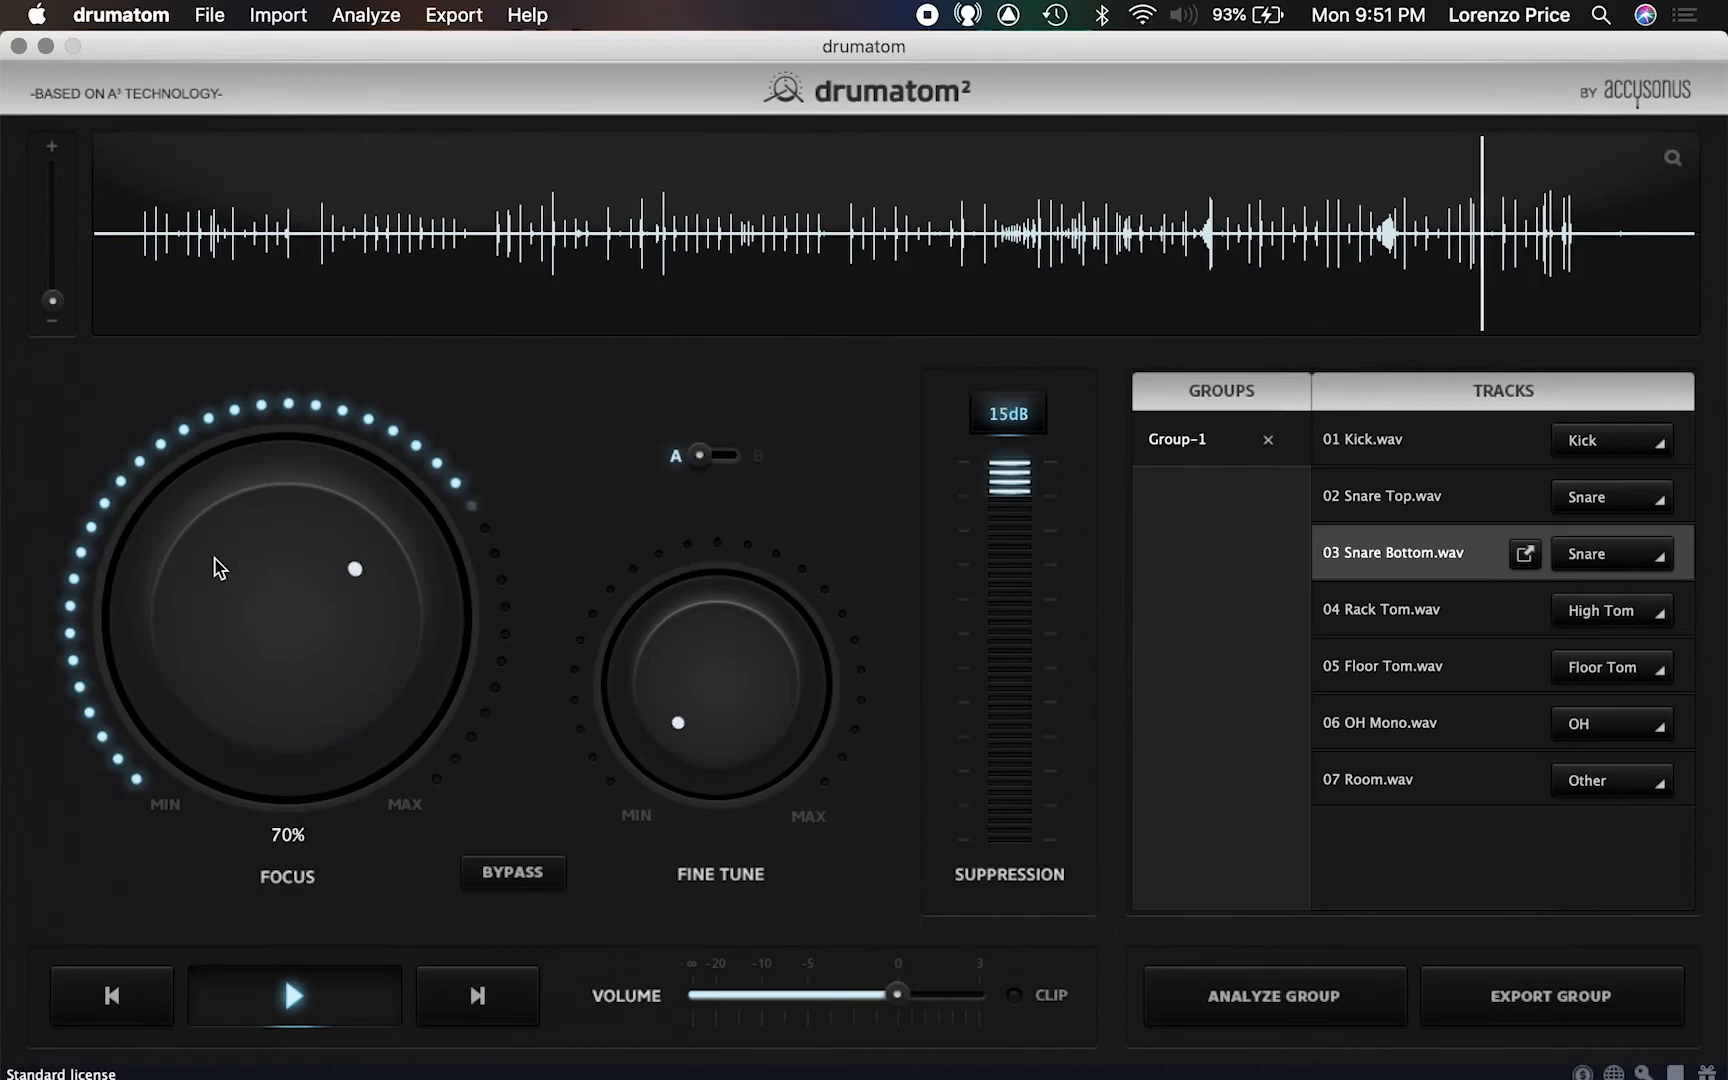
Play the tom hits past the middle of 04 Rack Tom.wav and set the track's focus to 52%
{"action": "left_click", "coordinate": [1468, 646]}
{"action": "left_click", "coordinate": [1382, 605]}
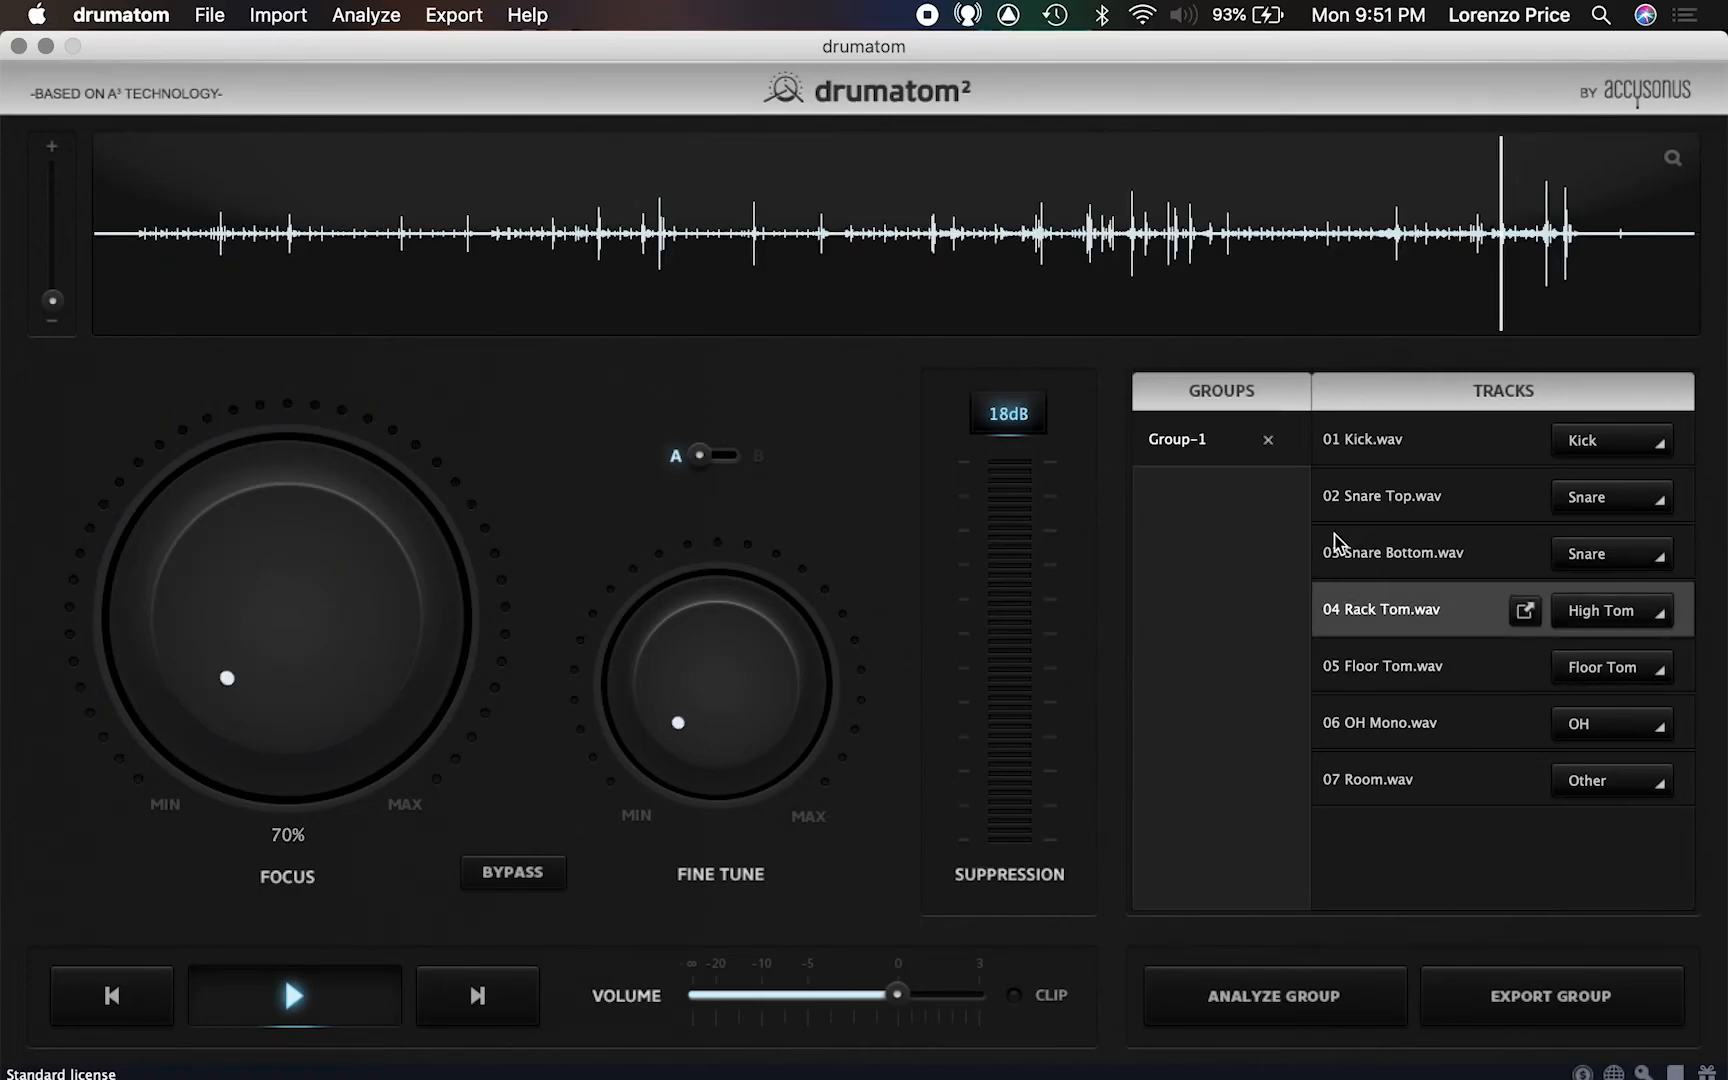
{"action": "left_click", "coordinate": [1088, 228]}
{"action": "left_click_drag", "start_coordinate": [252, 640], "coordinate": [220, 573]}
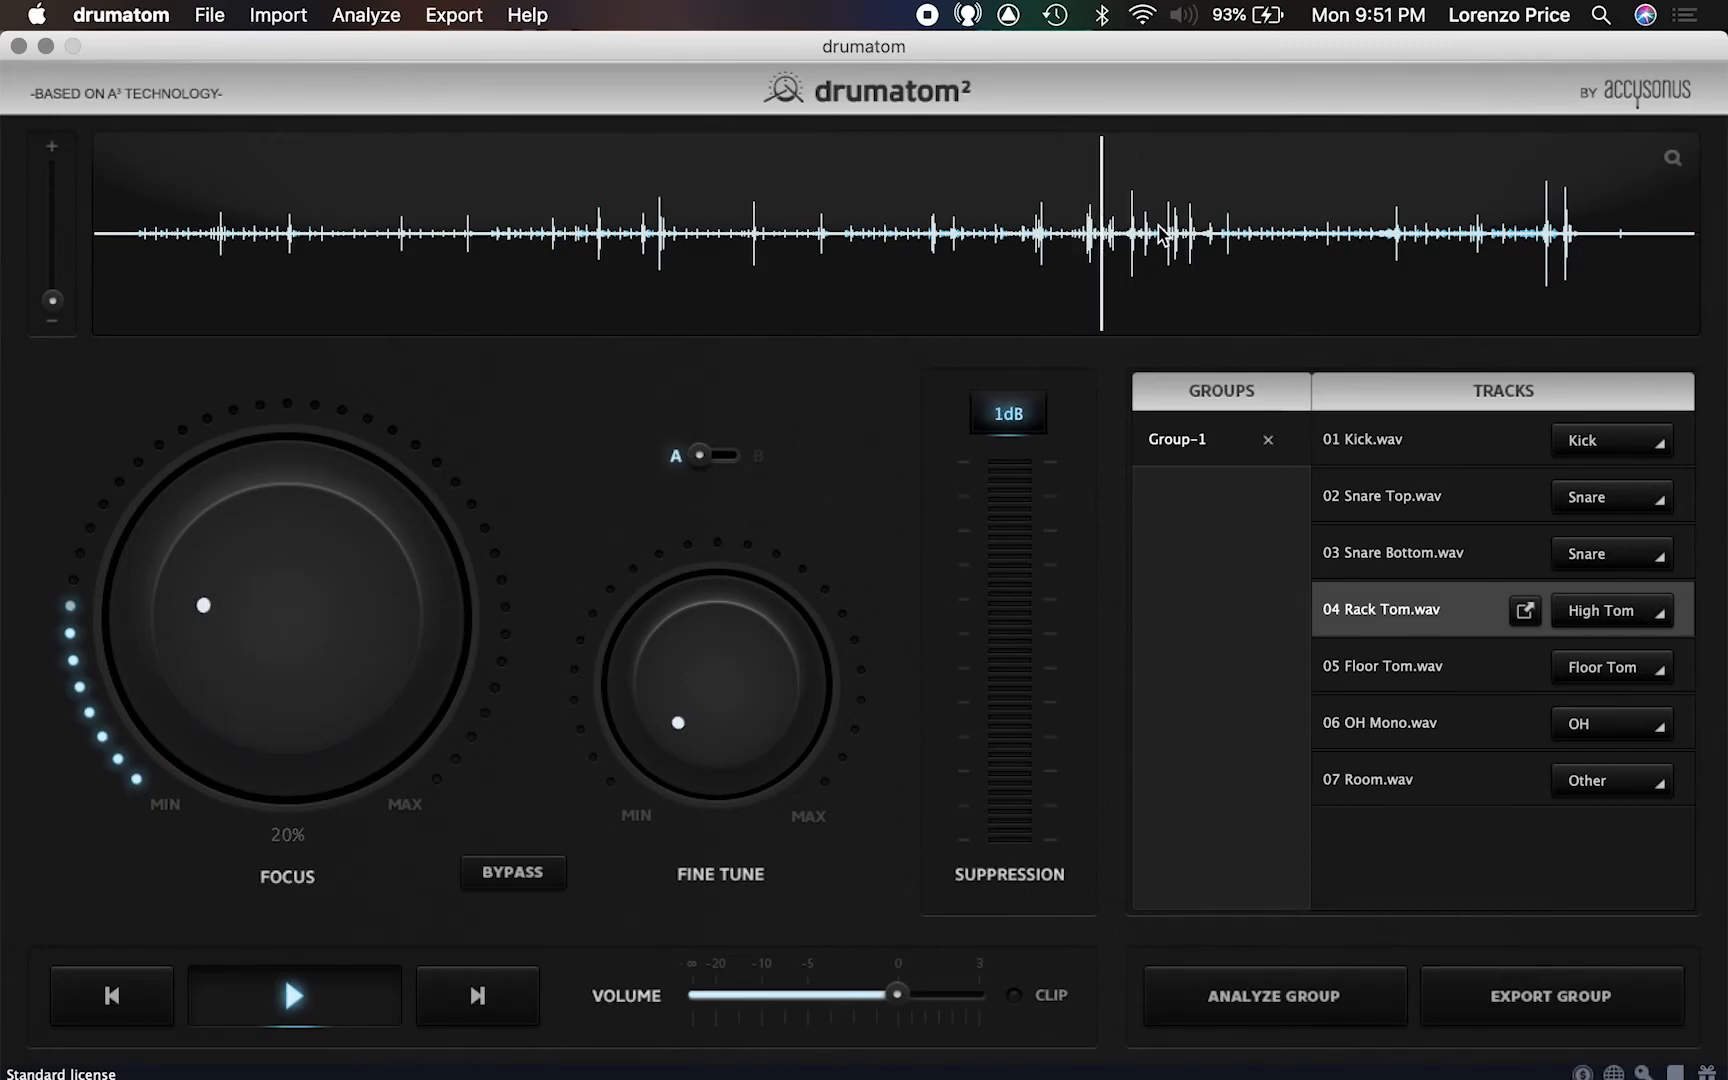
{"action": "left_click_drag", "start_coordinate": [224, 637], "coordinate": [204, 566]}
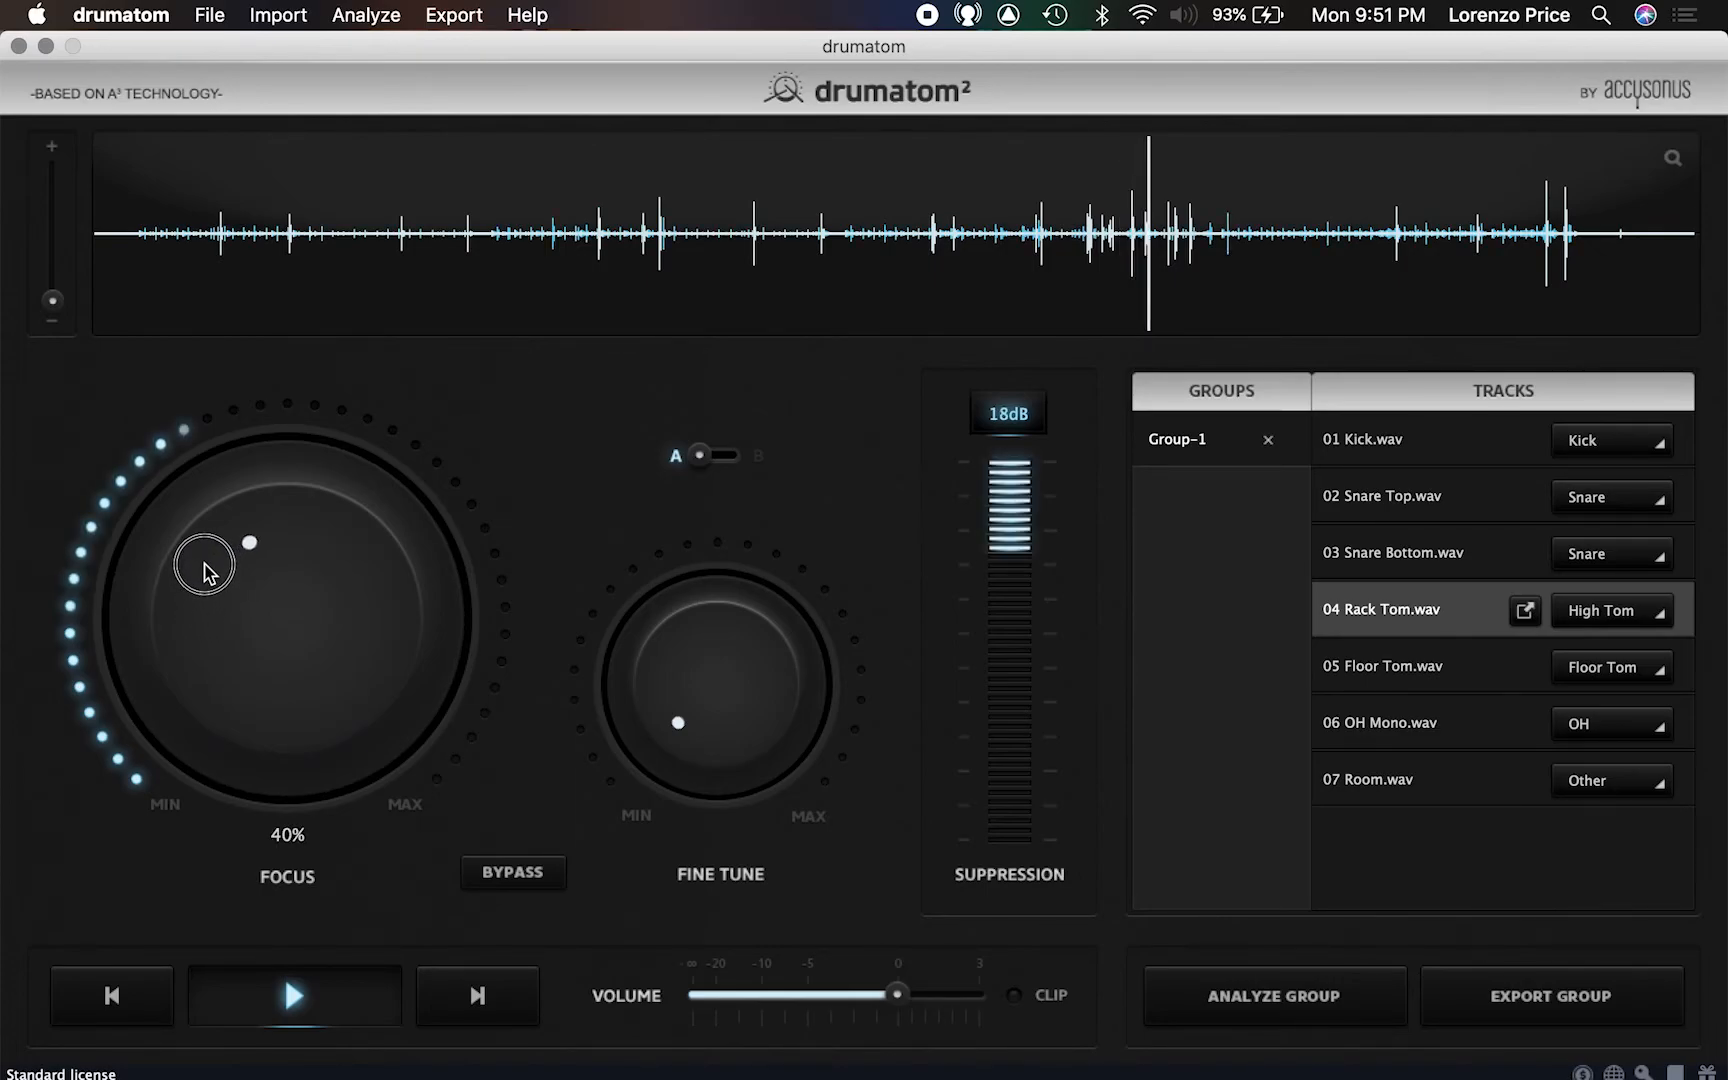
{"action": "left_click_drag", "start_coordinate": [200, 578], "coordinate": [209, 528]}
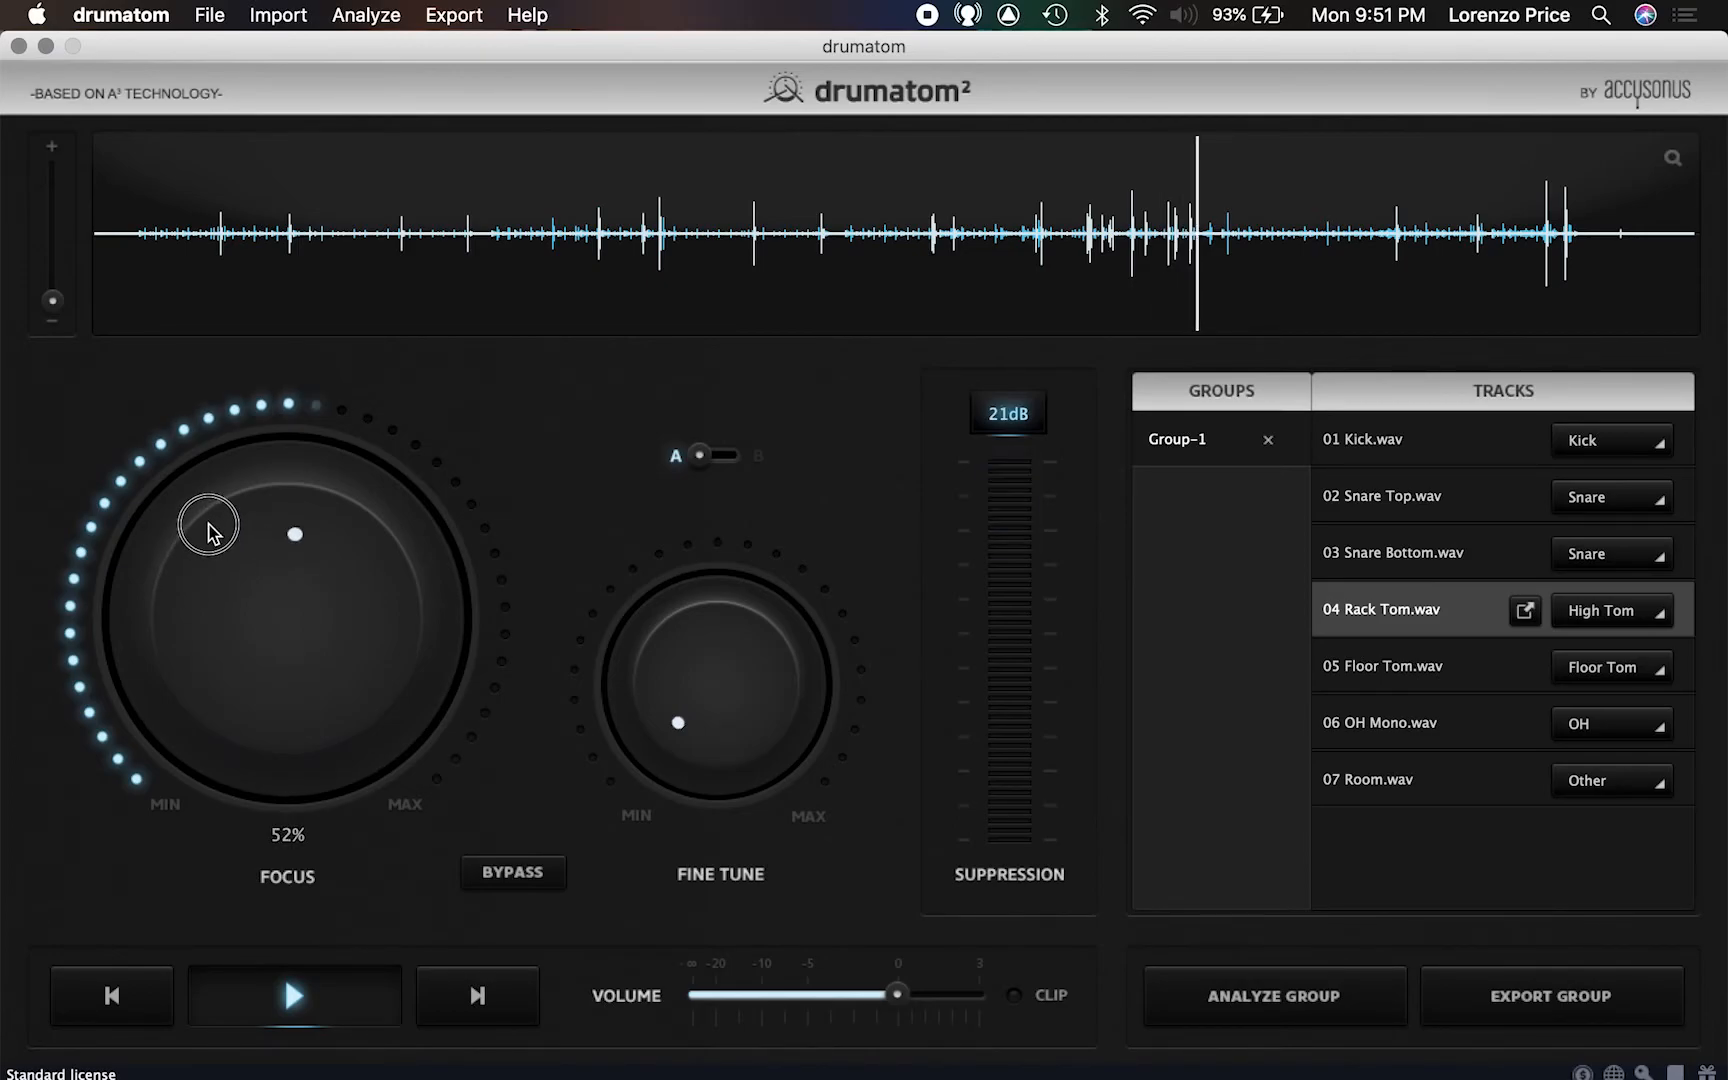
Adjust the focus of 05 Floor Tom.wav to 9% during playback and toggle its bypass
{"action": "left_click", "coordinate": [1404, 665]}
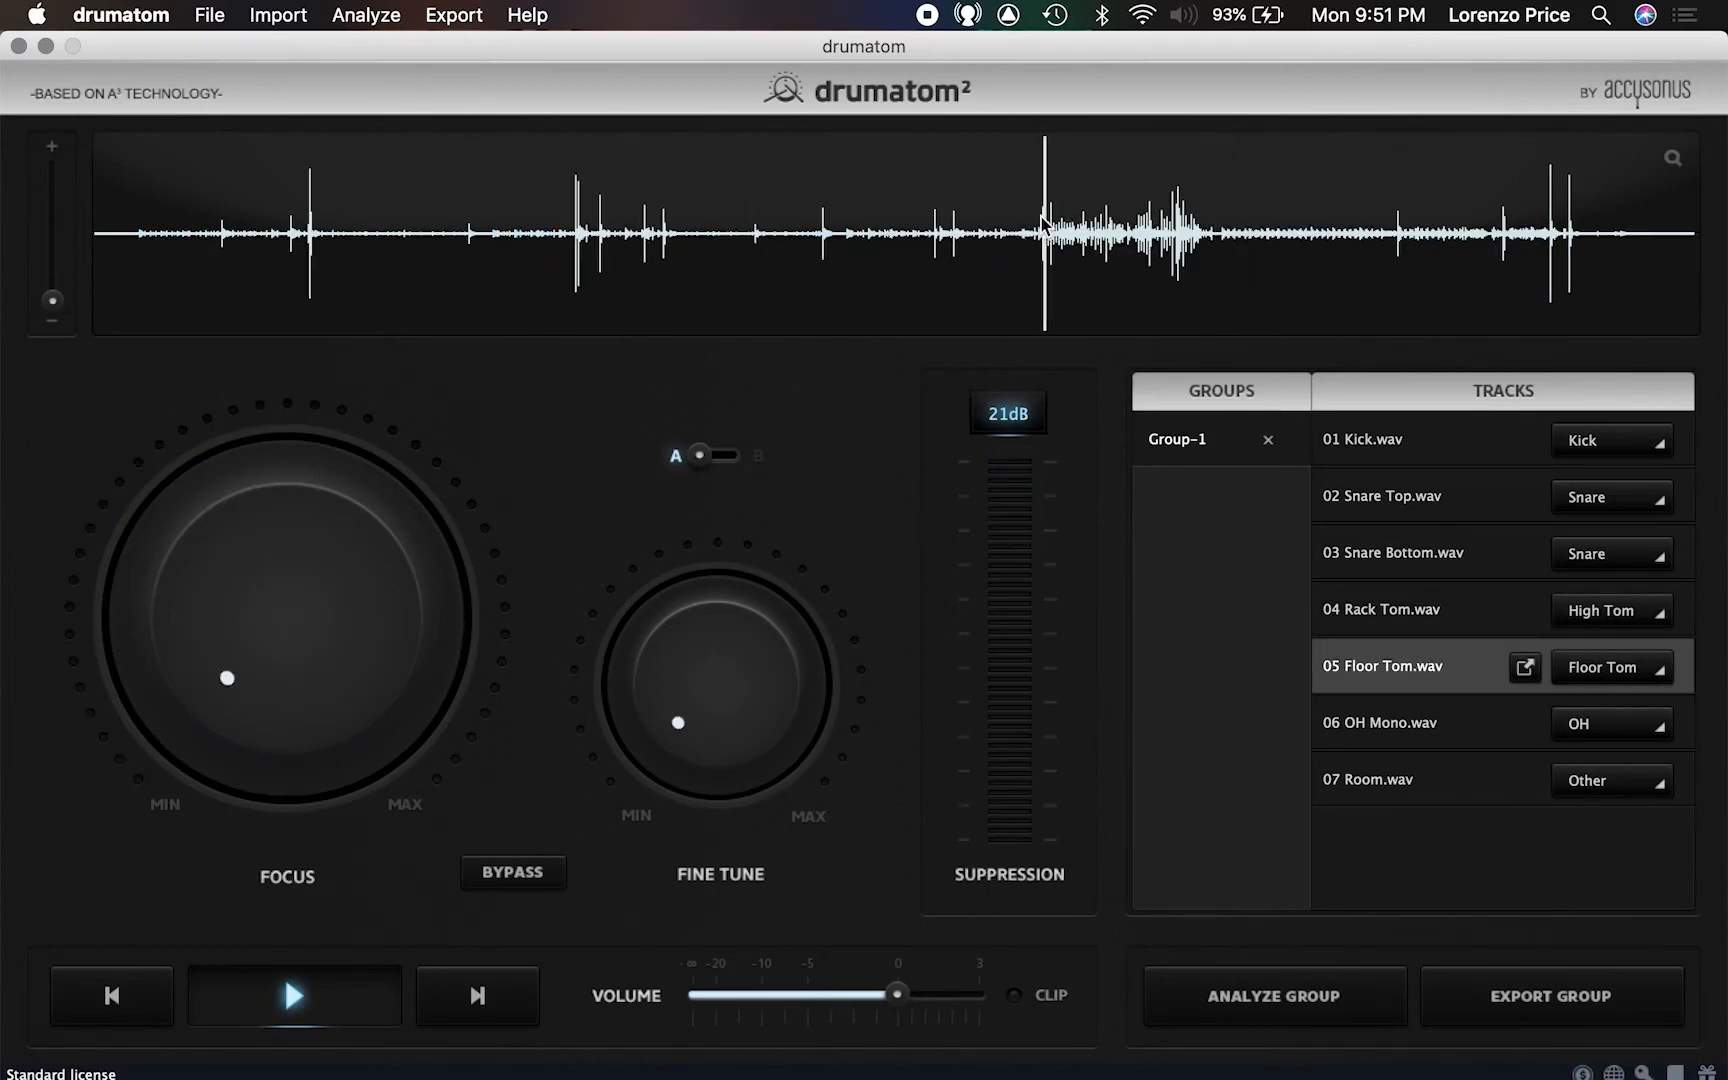
{"action": "left_click_drag", "start_coordinate": [245, 688], "coordinate": [184, 476]}
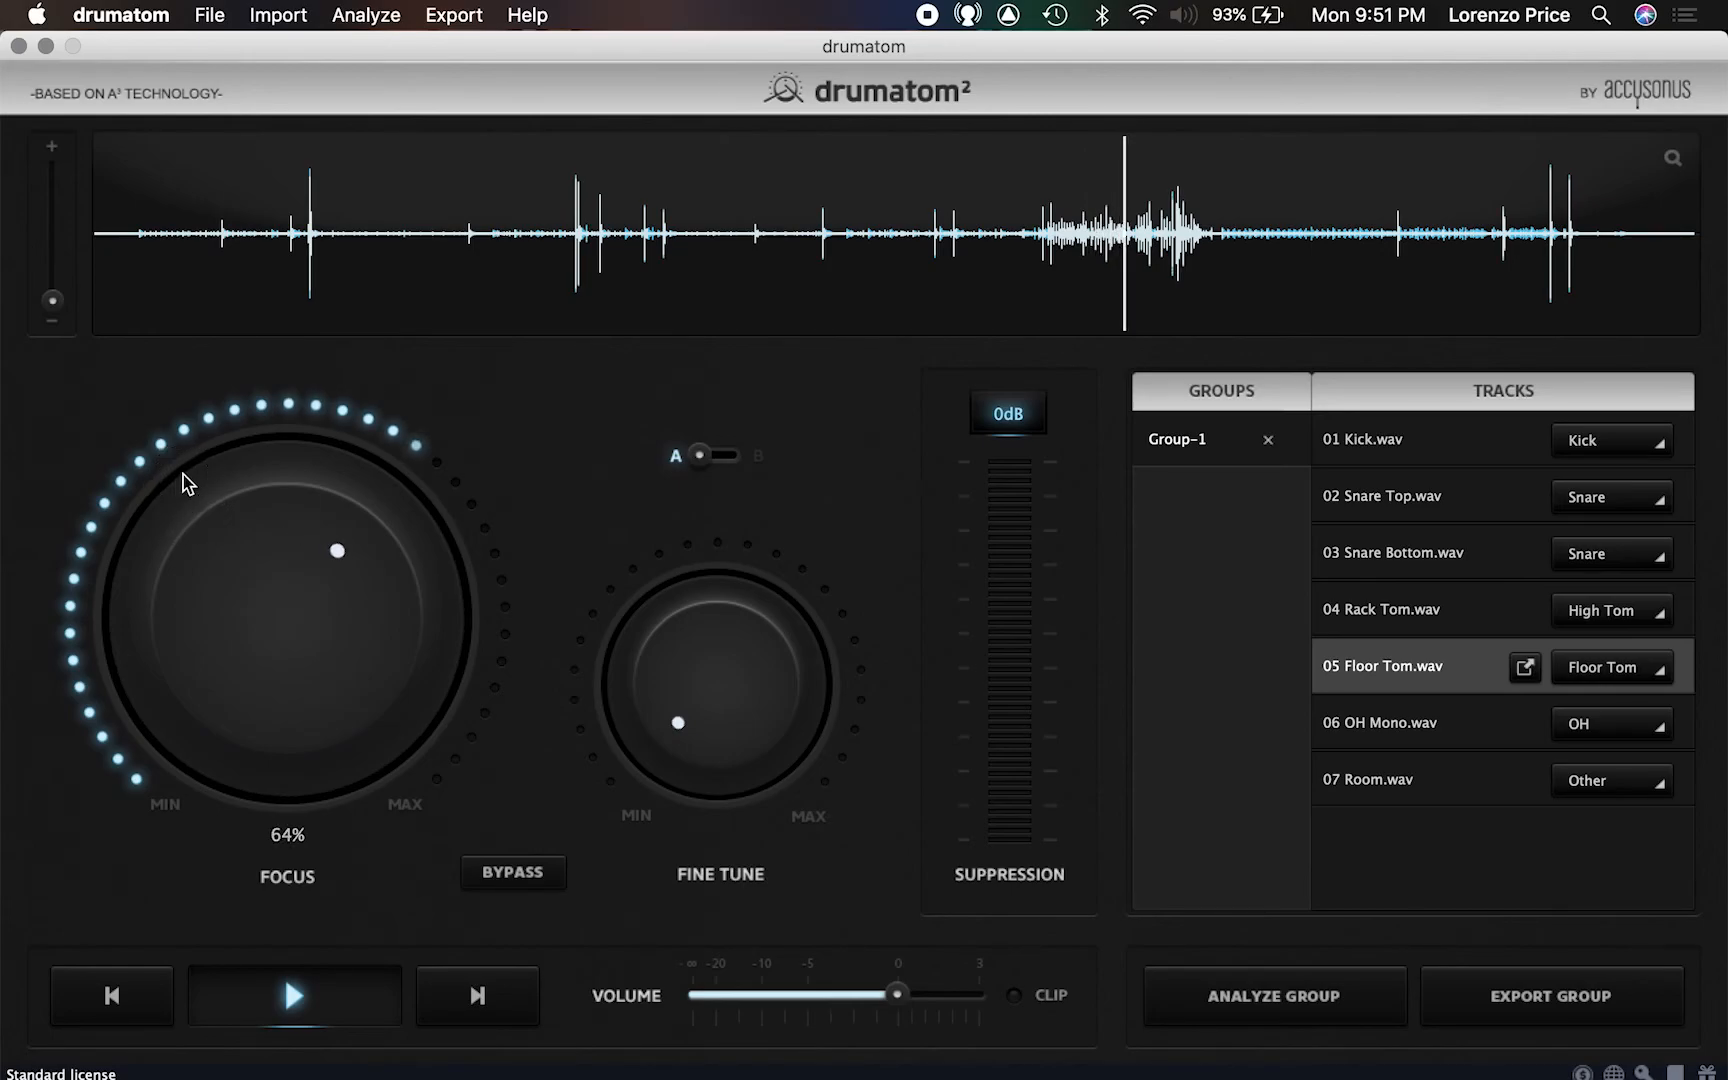
{"action": "left_click_drag", "start_coordinate": [242, 580], "coordinate": [178, 773]}
{"action": "left_click", "coordinate": [1157, 207]}
{"action": "left_click_drag", "start_coordinate": [196, 630], "coordinate": [170, 666]}
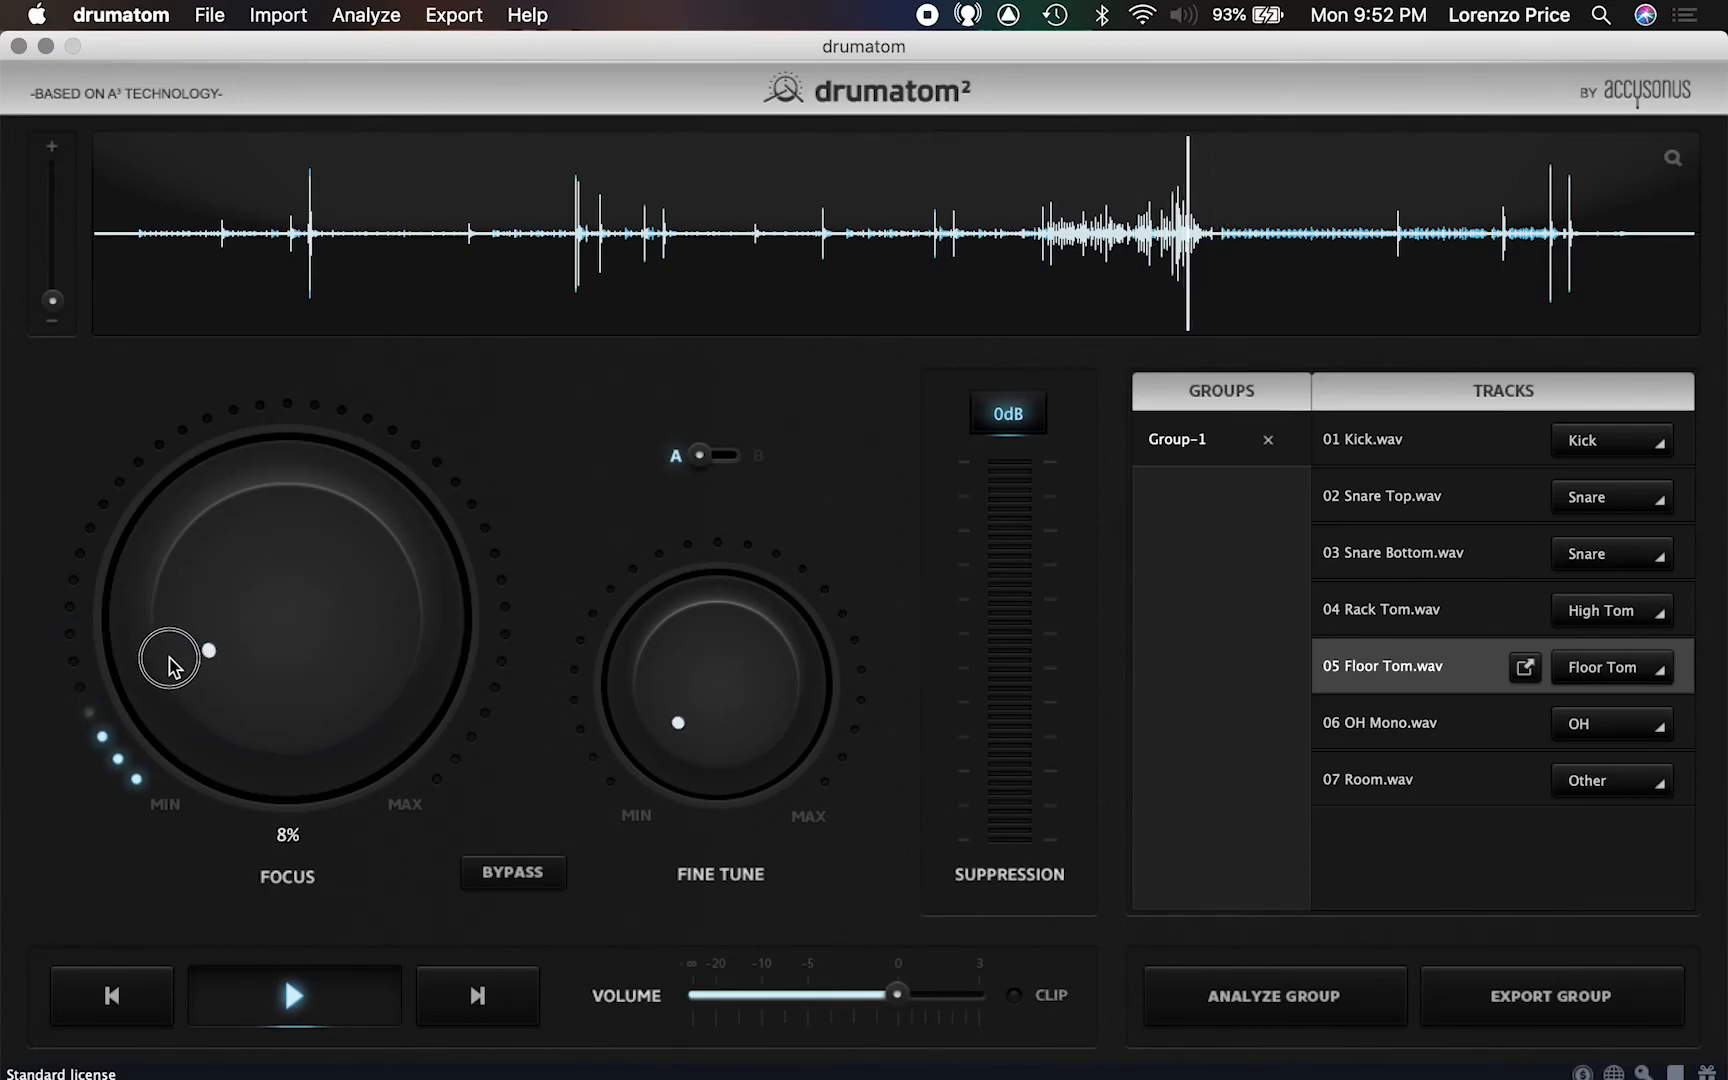
{"action": "left_click", "coordinate": [481, 870]}
Check the 06 OH Mono.wav and 07 Room.wav tracks and return to 01 Kick.wav
{"action": "left_click", "coordinate": [1395, 730]}
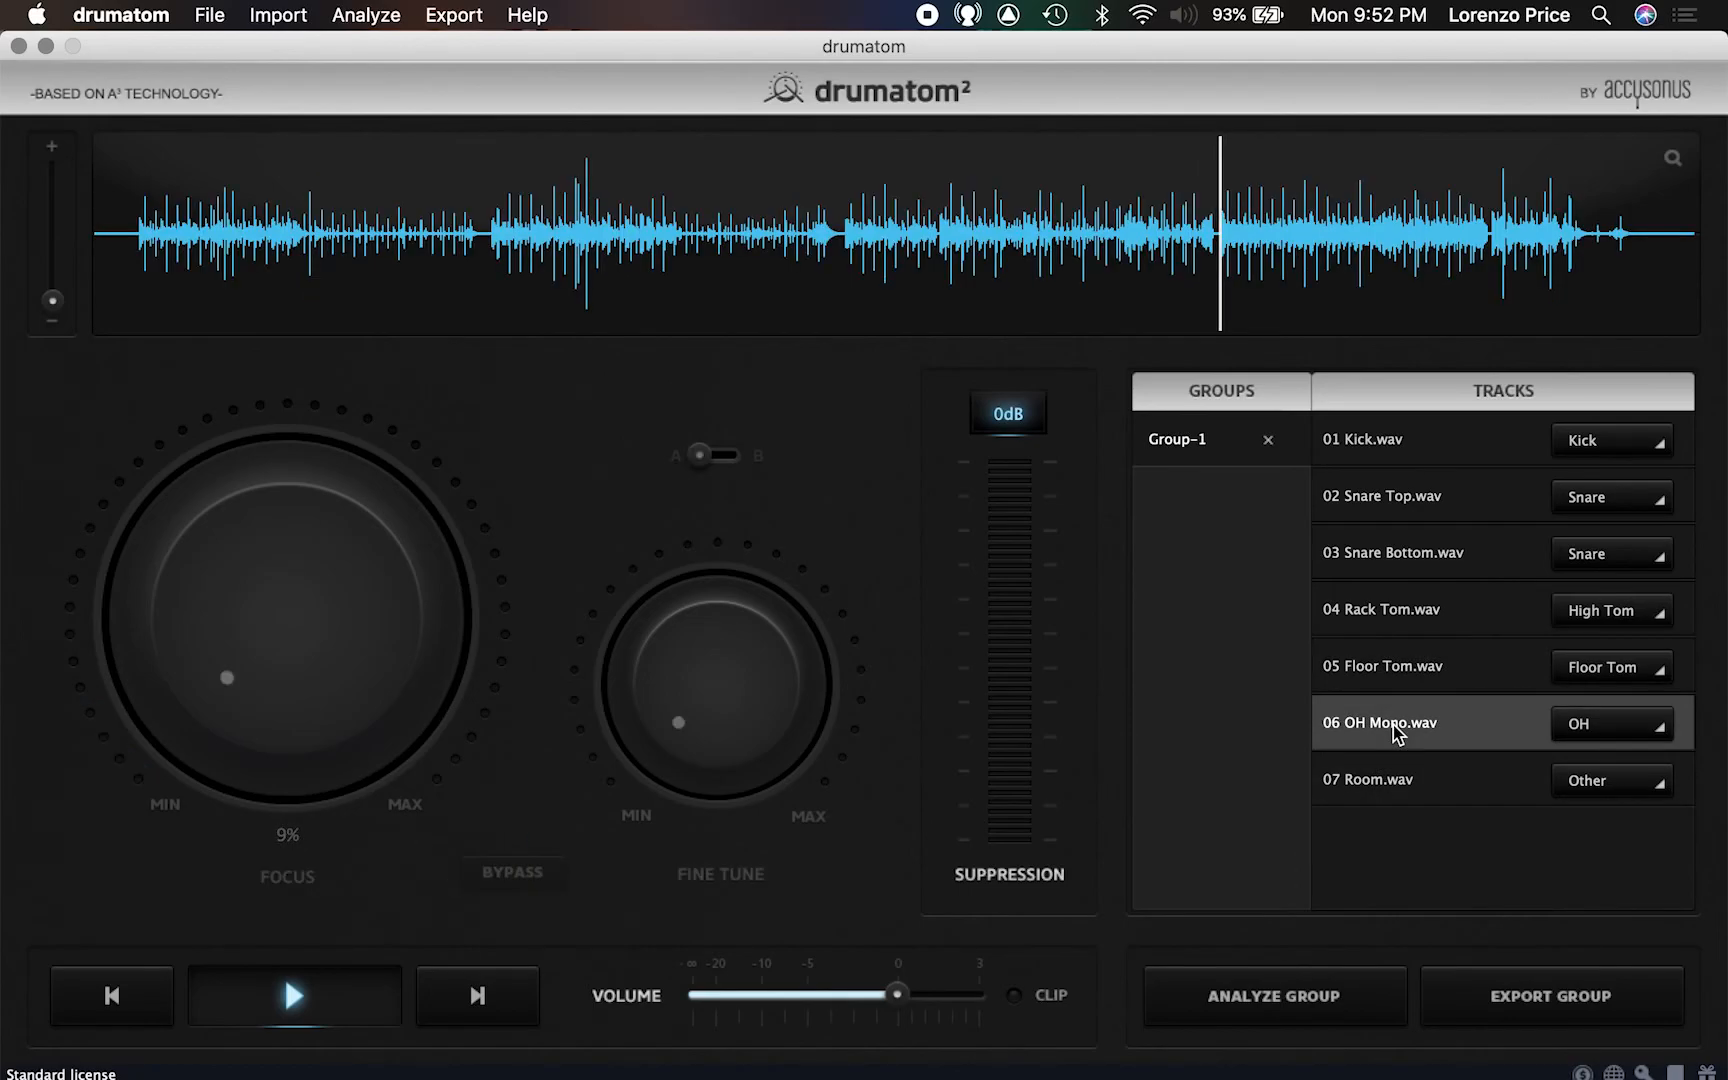
{"action": "left_click", "coordinate": [1392, 798]}
{"action": "left_click", "coordinate": [1388, 450]}
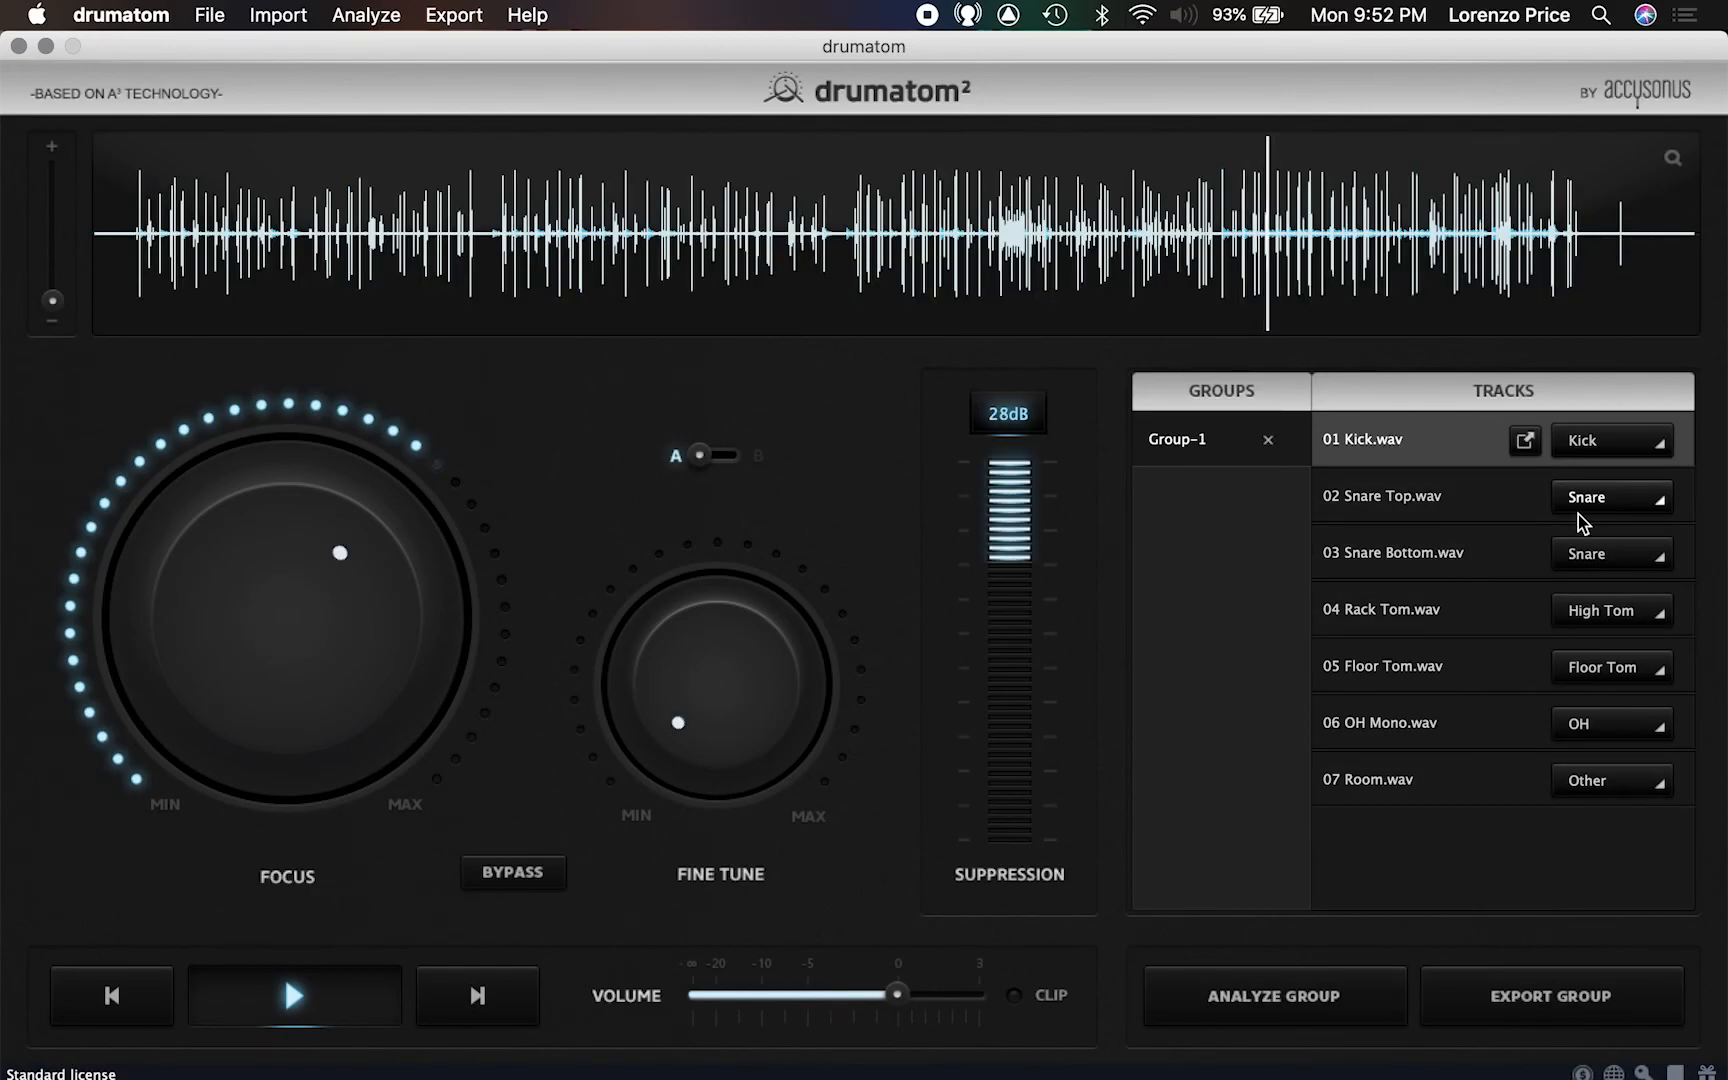
Export the group's processed tracks into a new folder named "Drumatom 2 Processed" inside the Processed folder
{"action": "left_click", "coordinate": [1516, 1008]}
{"action": "left_click", "coordinate": [742, 377]}
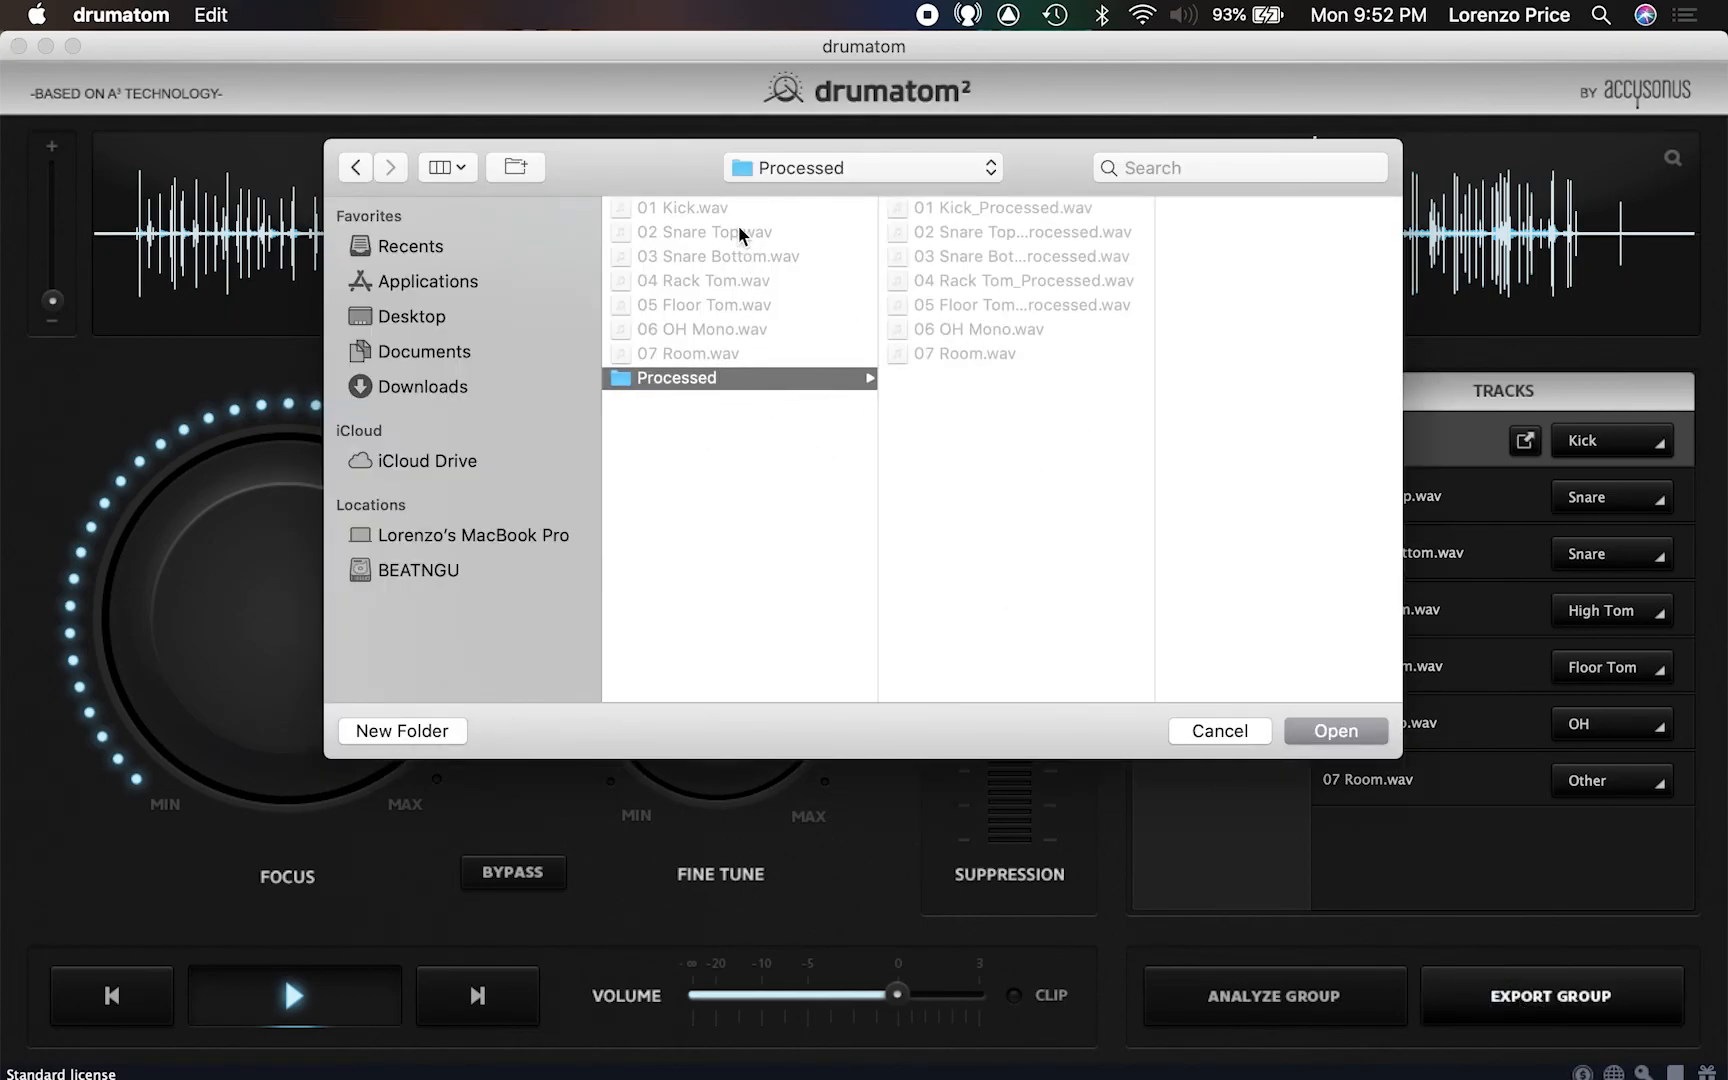
{"action": "left_click", "coordinate": [421, 742]}
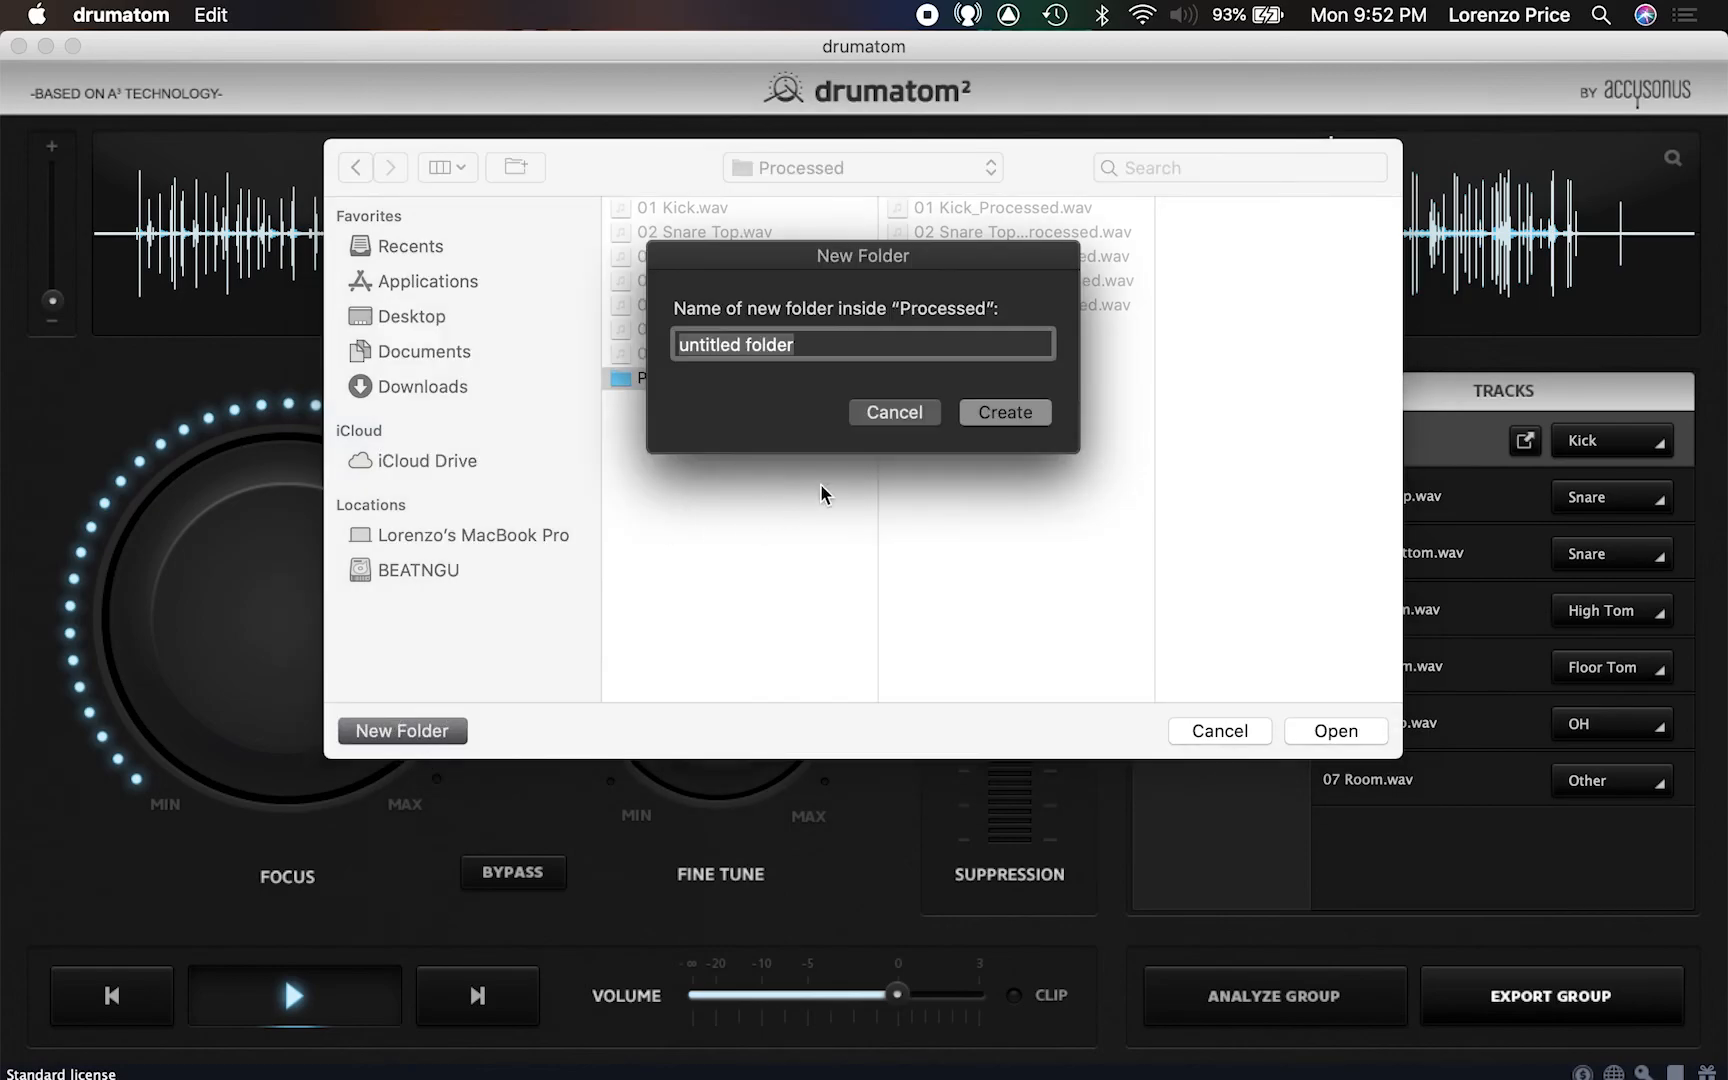
{"action": "type", "text": "Drumatom 2 Processed"}
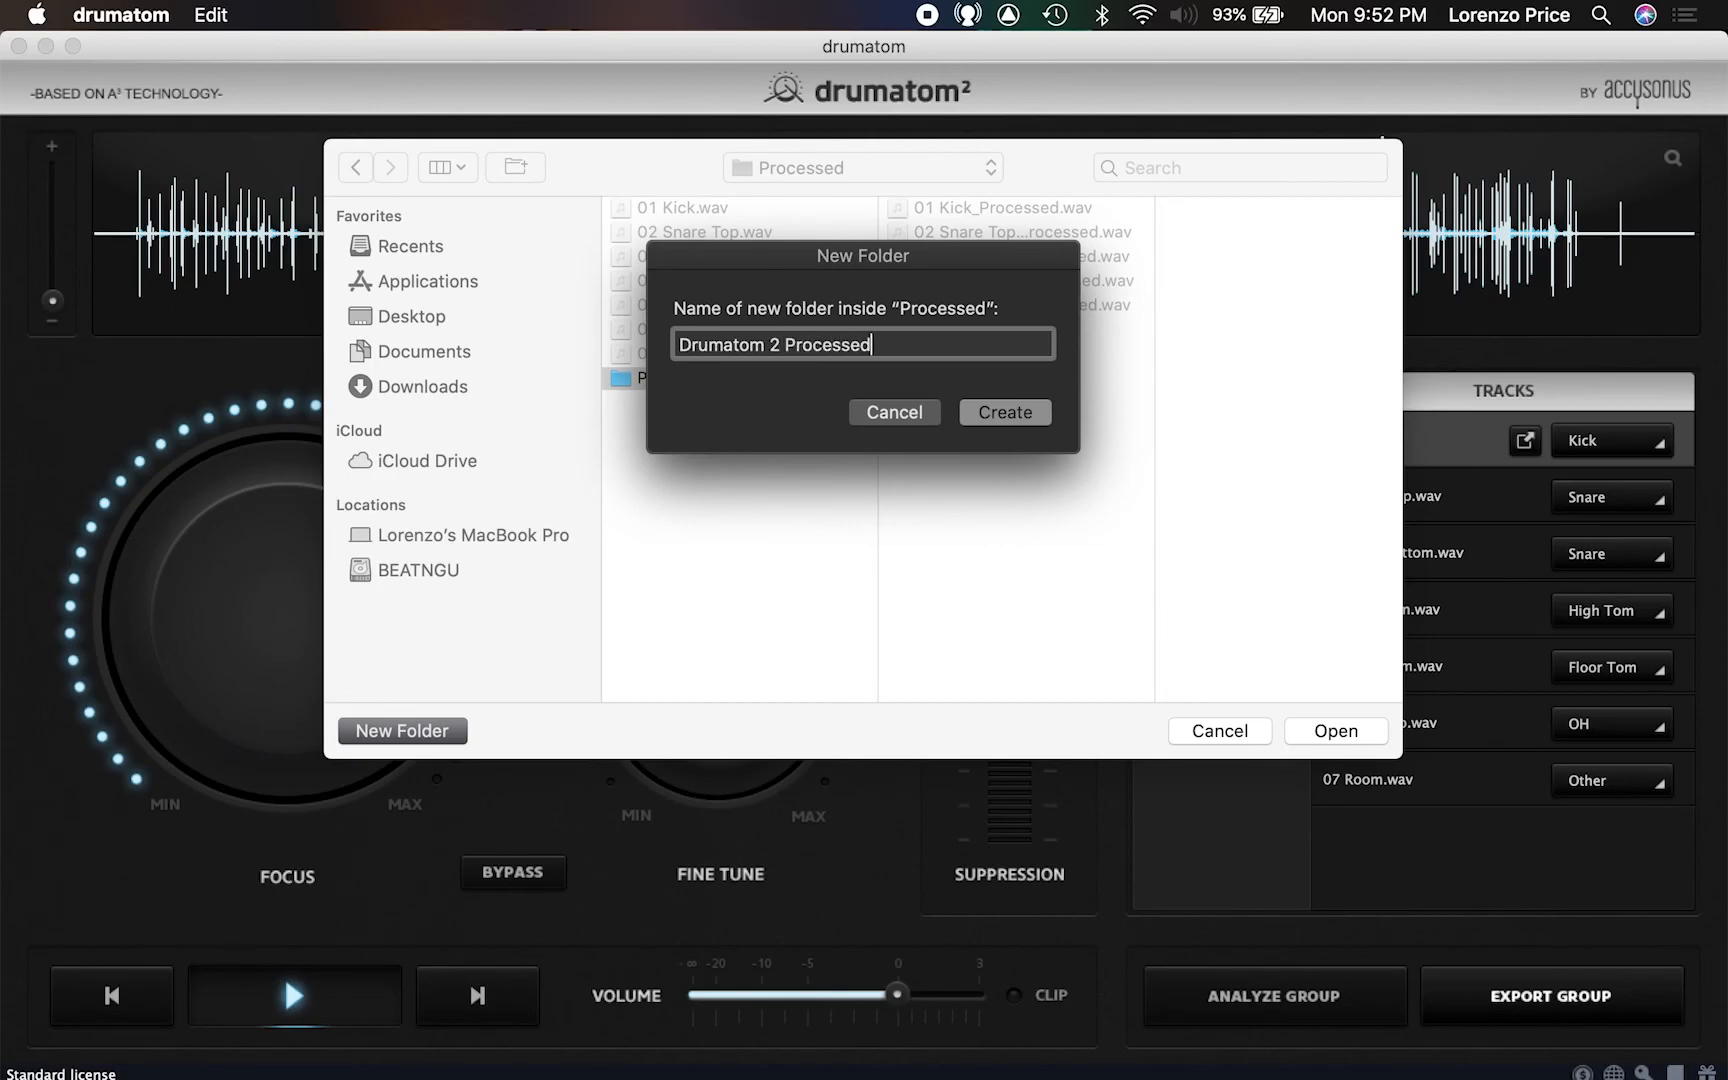
{"action": "key", "text": "Return"}
{"action": "left_click_drag", "start_coordinate": [1012, 392], "coordinate": [728, 481]}
{"action": "left_click", "coordinate": [1316, 730]}
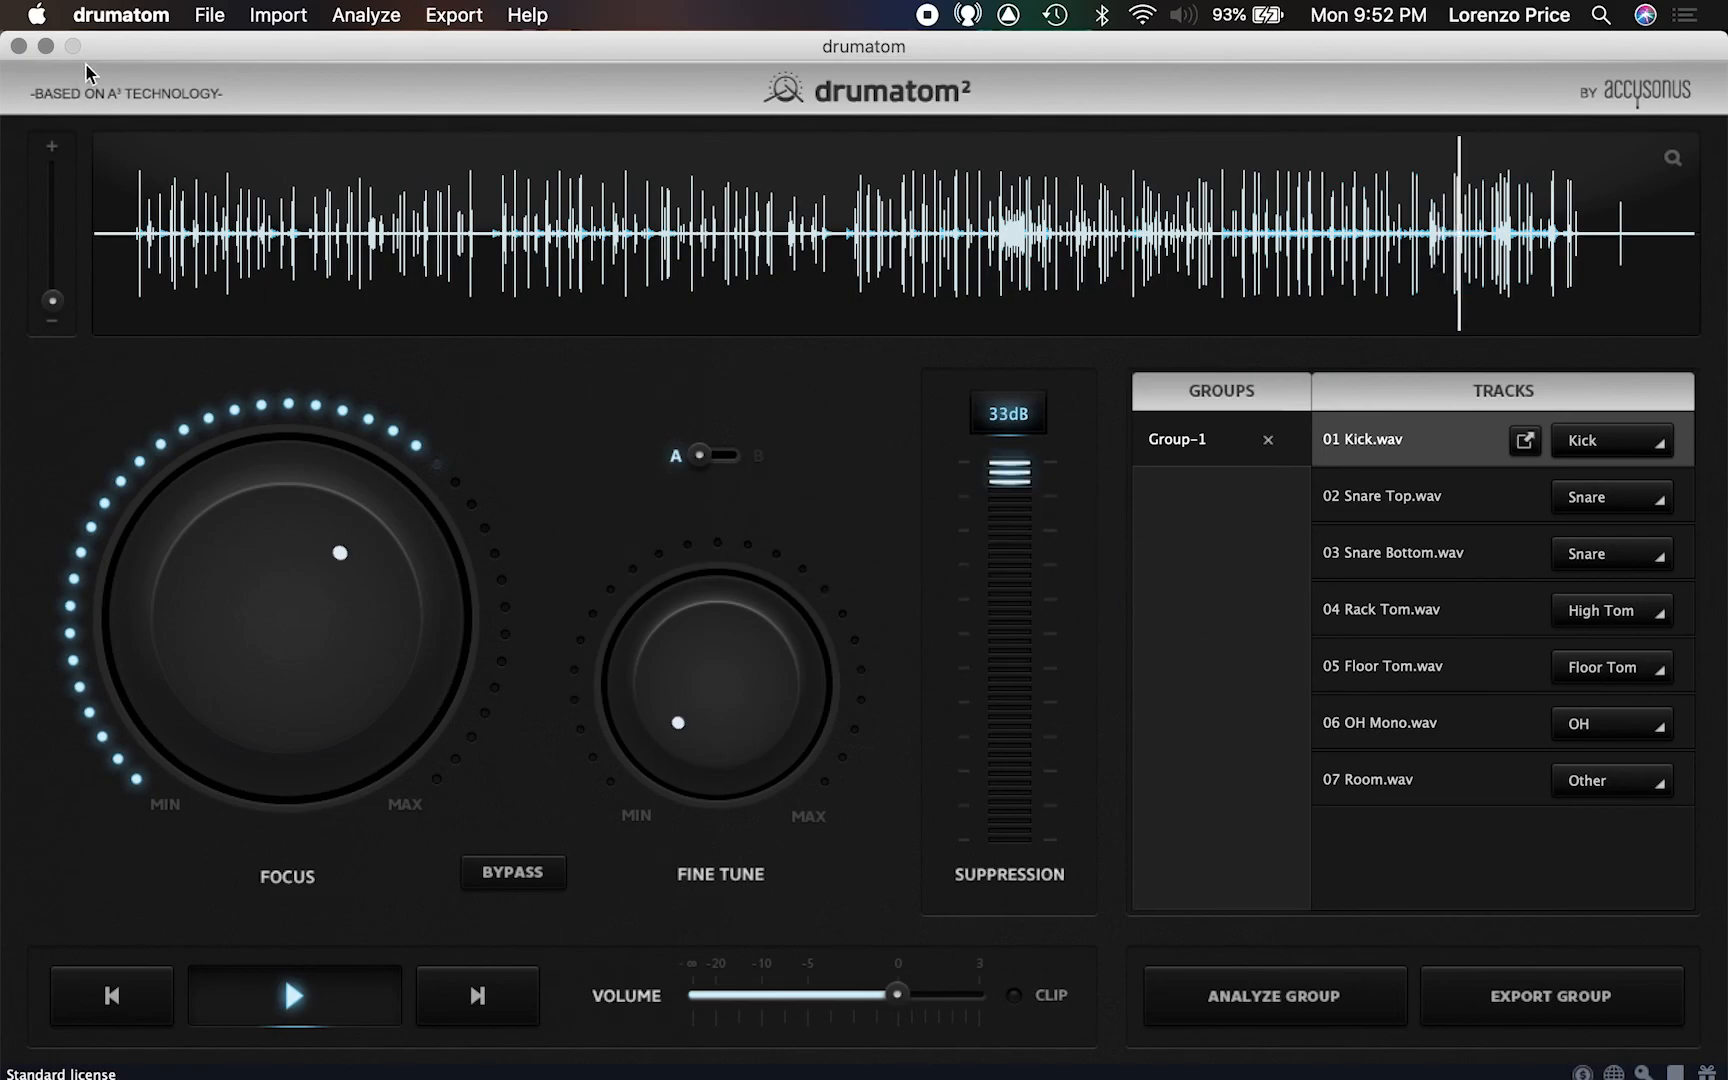
Stop playback, return the playhead to just before the first hit, and close the drumatom window
{"action": "key", "text": "space"}
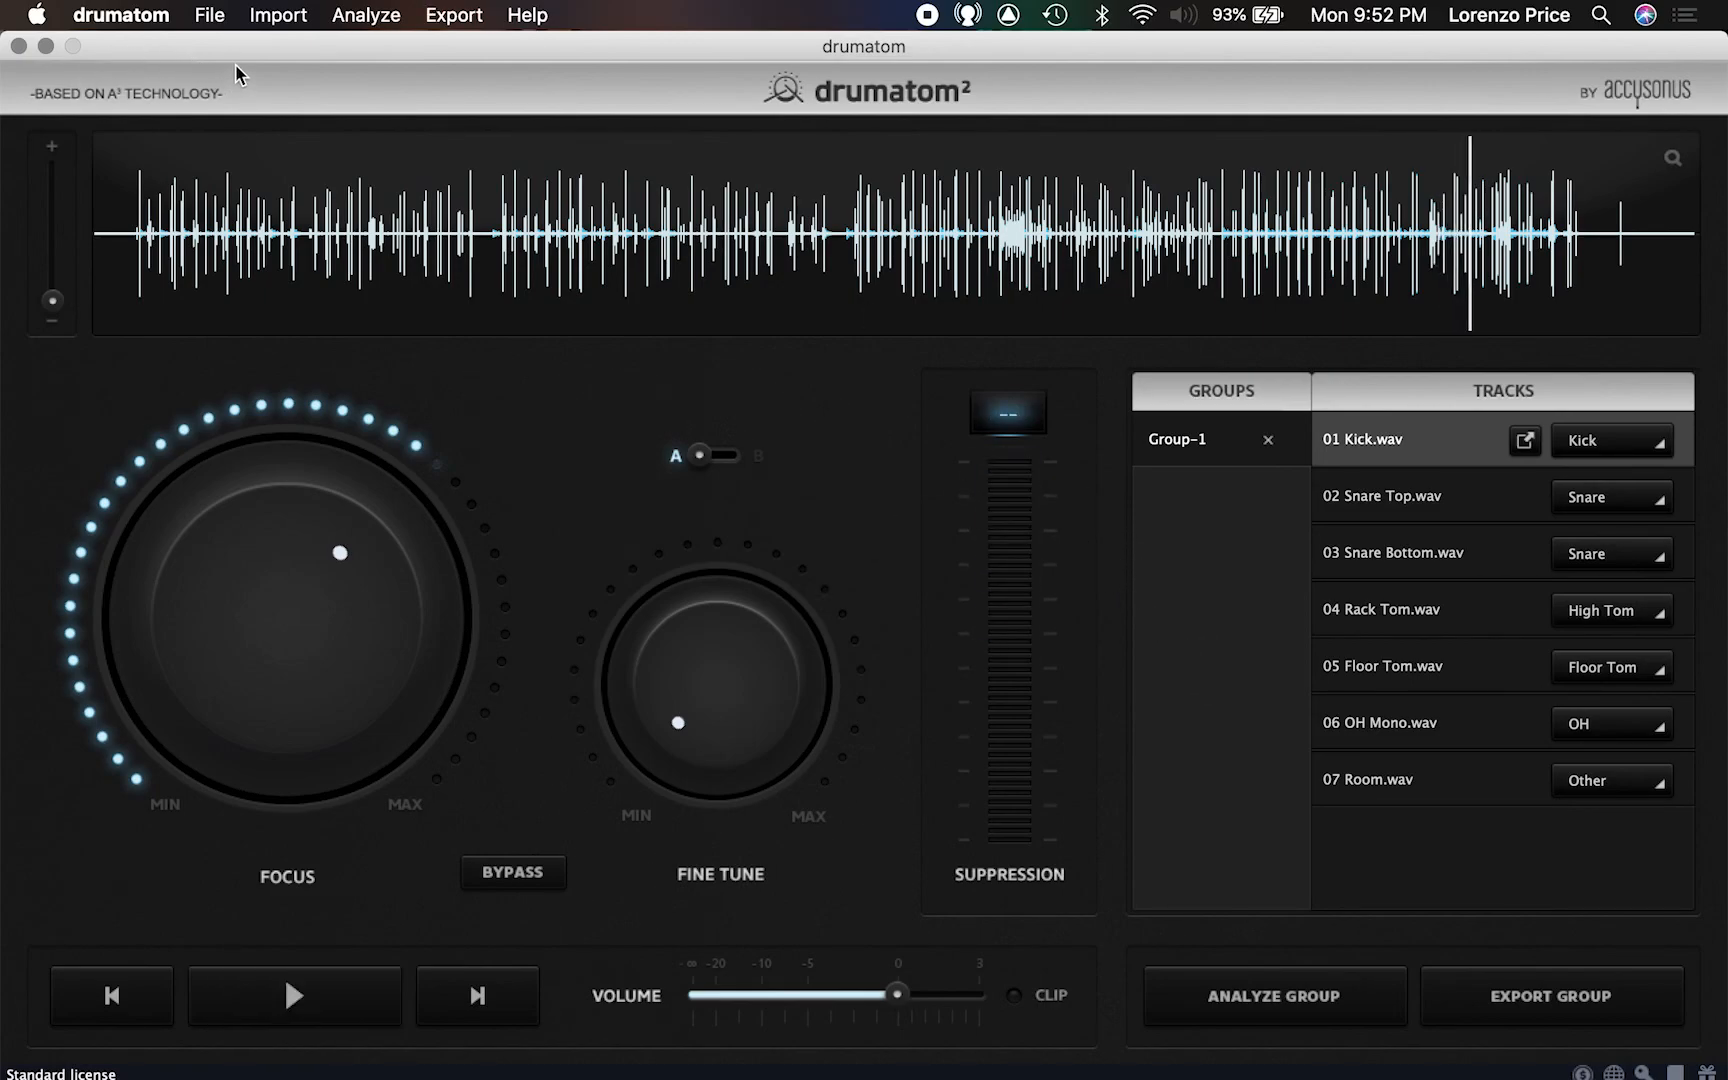
{"action": "left_click", "coordinate": [127, 183]}
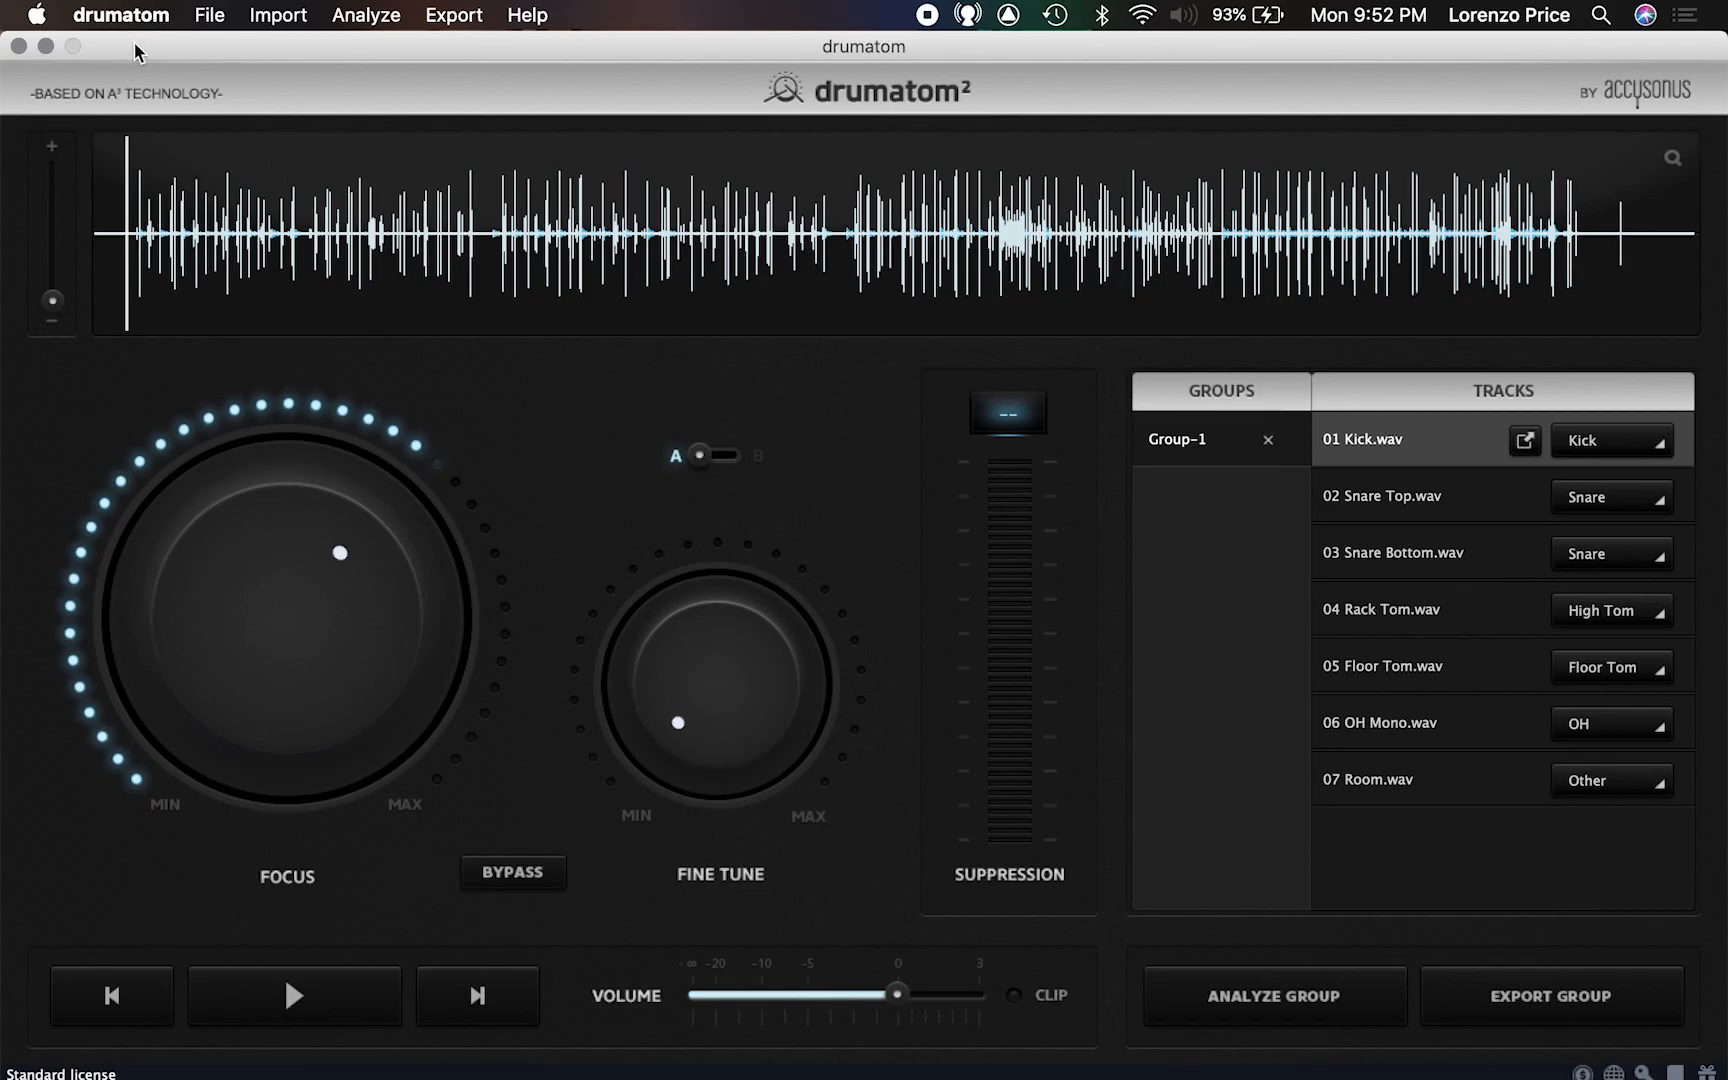
{"action": "left_click", "coordinate": [19, 46]}
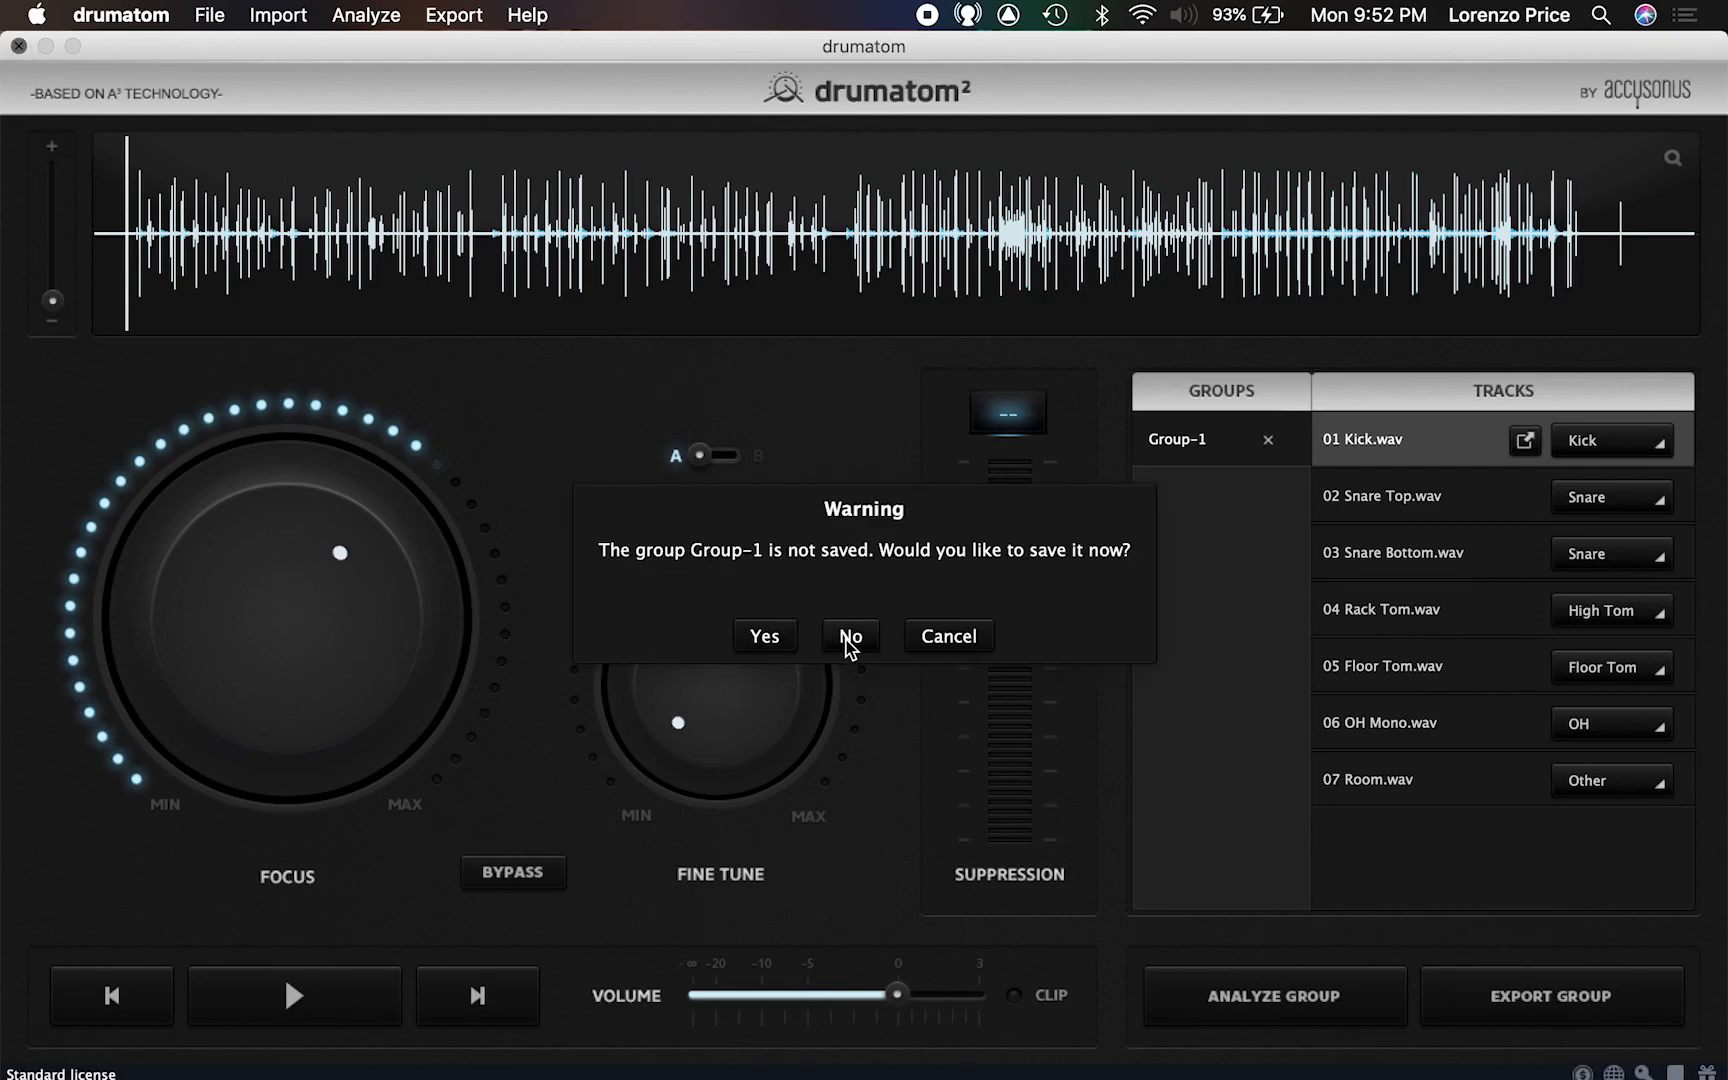